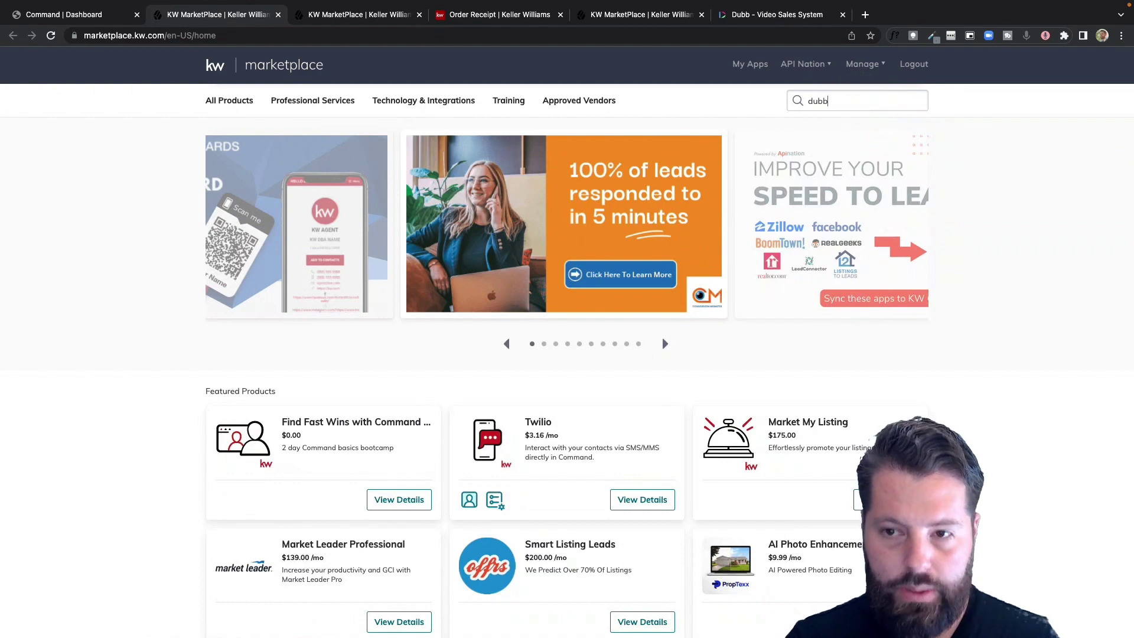
- Search the marketplace for "dubb" and open the details of the KW Command and Dubb product
{"action": "key", "text": "Return"}
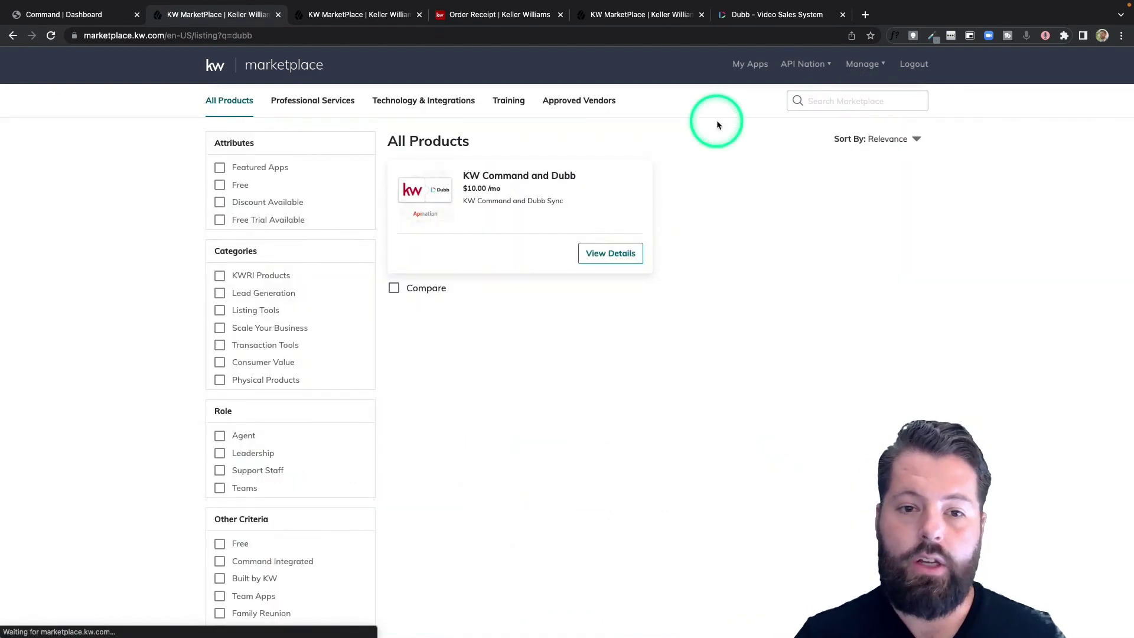
{"action": "left_click", "coordinate": [617, 258]}
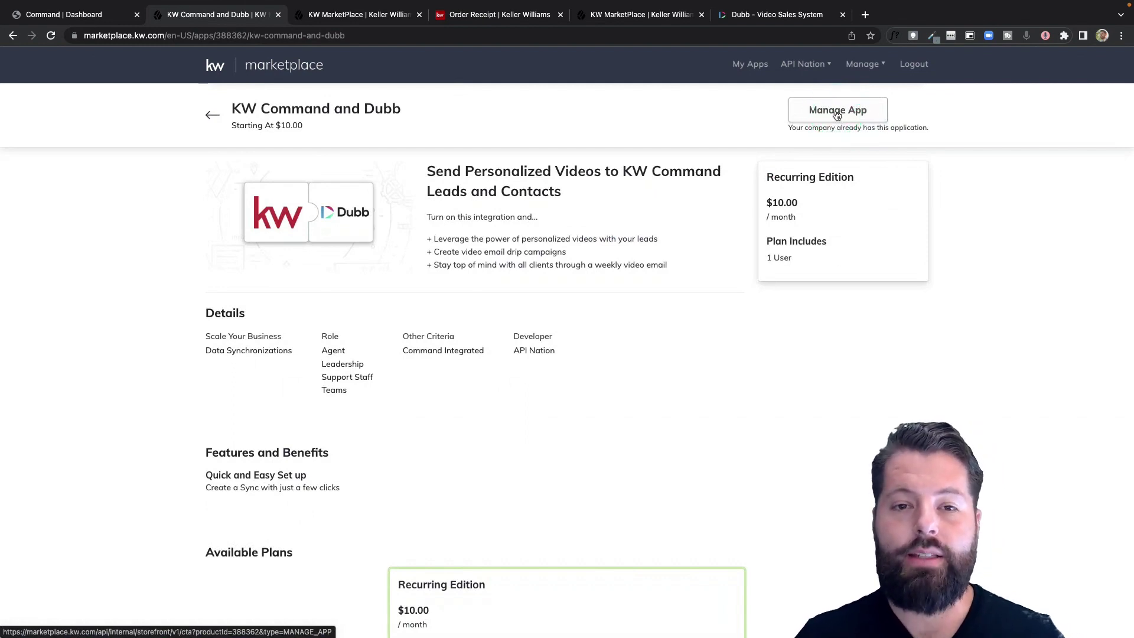
- Go from the KW Command and Dubb order receipt to the purchased applications and launch the KW Command and Dubb integration
{"action": "left_click", "coordinate": [467, 16]}
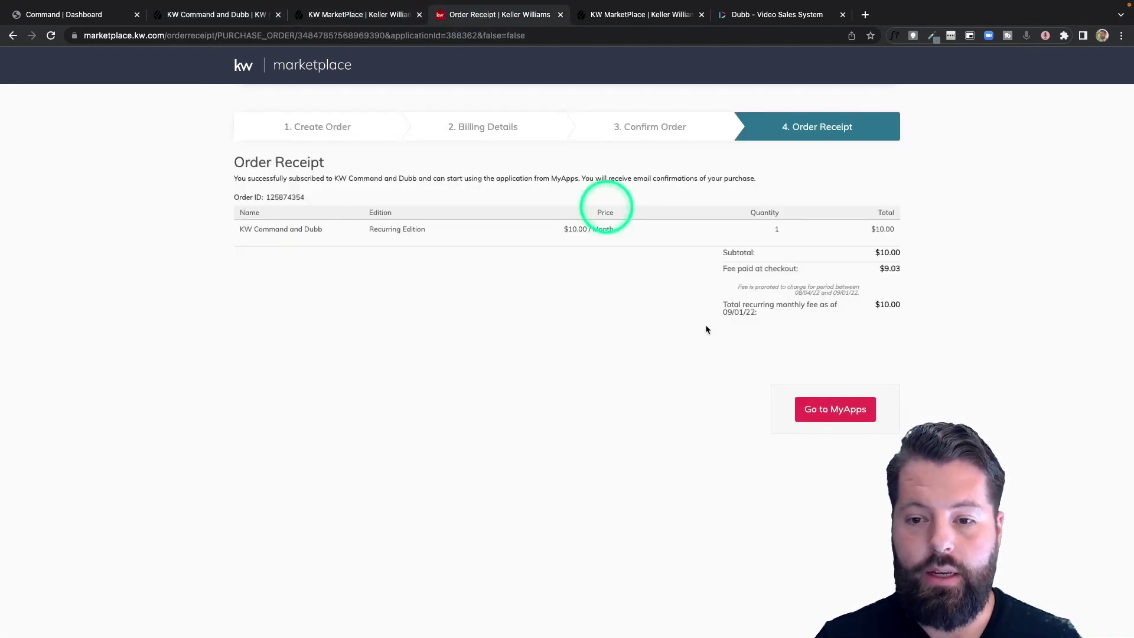
{"action": "left_click", "coordinate": [829, 413]}
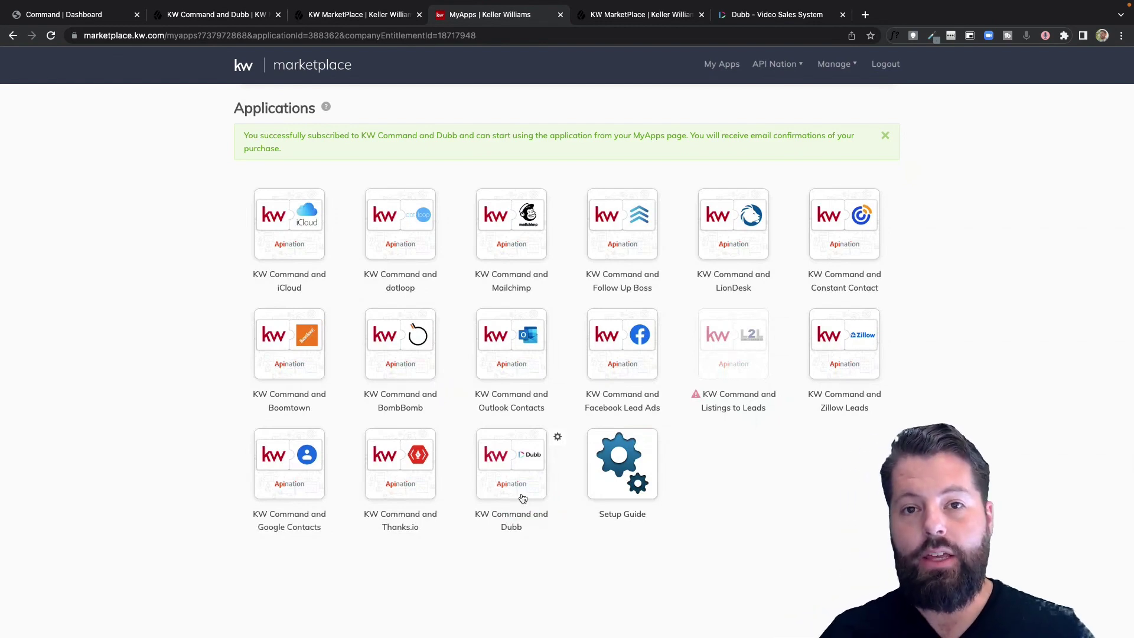
{"action": "left_click", "coordinate": [516, 459]}
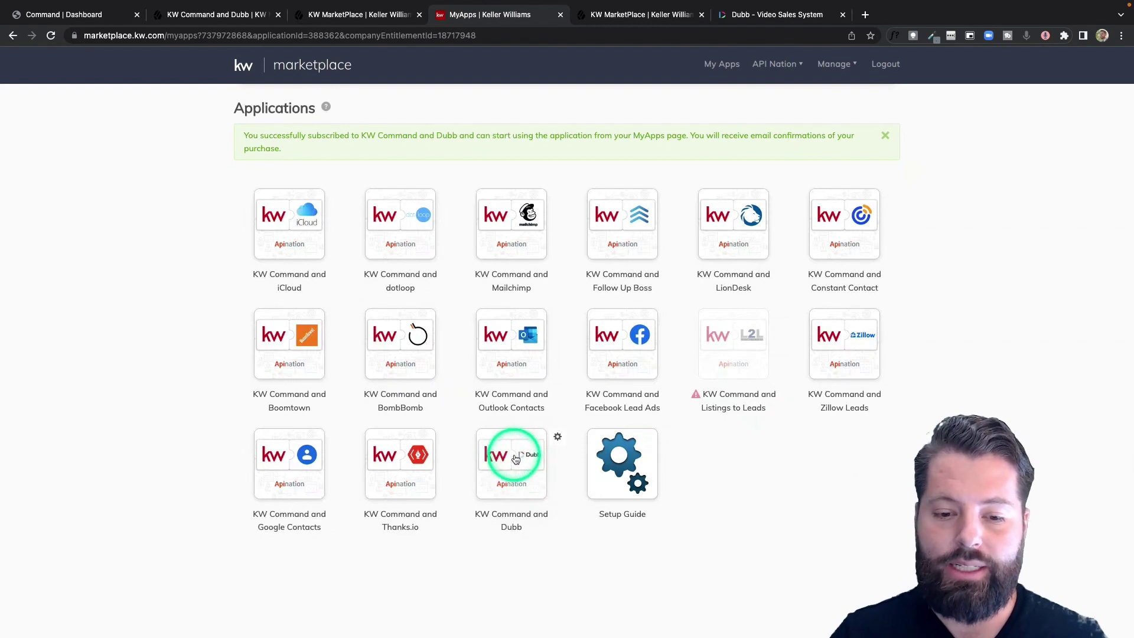
{"action": "left_click", "coordinate": [516, 459]}
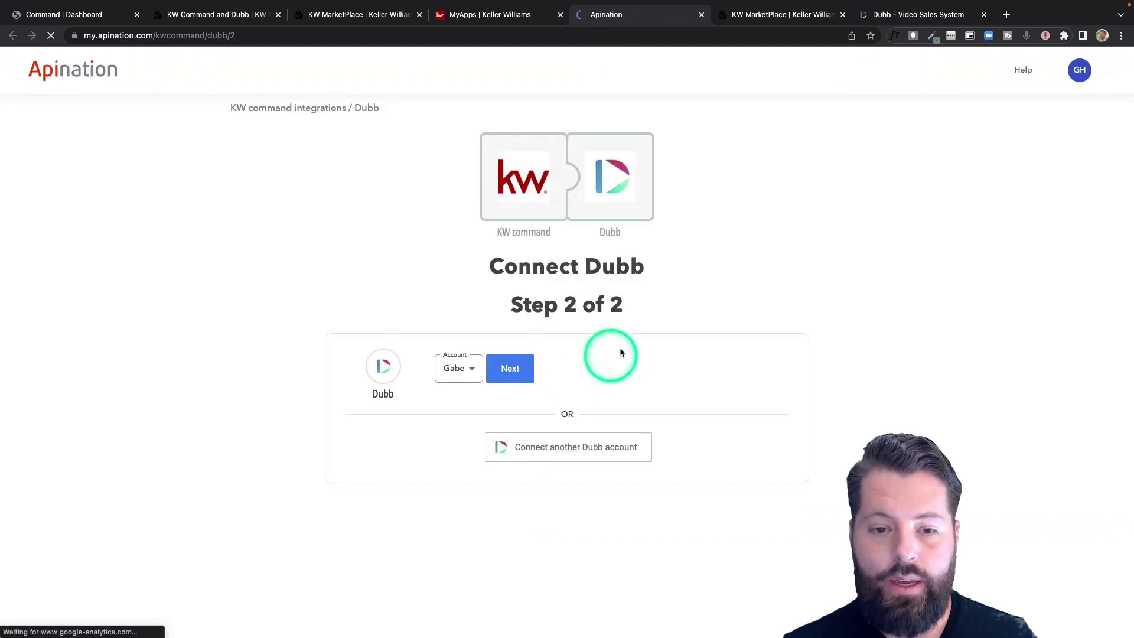
- Start connecting another Dubb account in API Nation and enter a label for the connection
{"action": "left_click", "coordinate": [548, 448]}
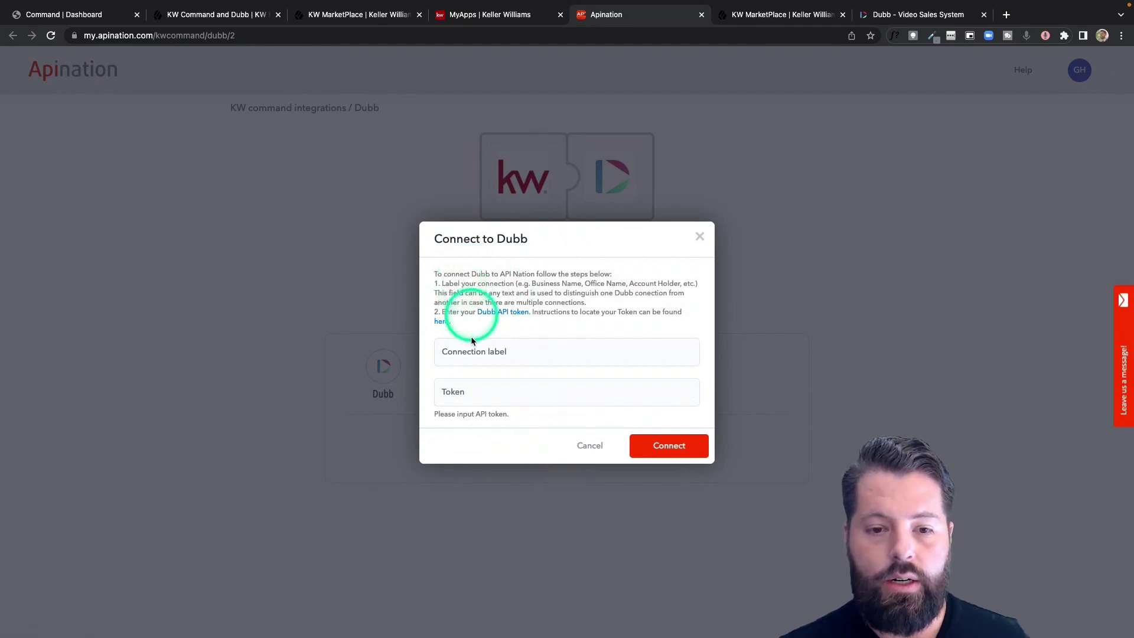
{"action": "left_click", "coordinate": [481, 356]}
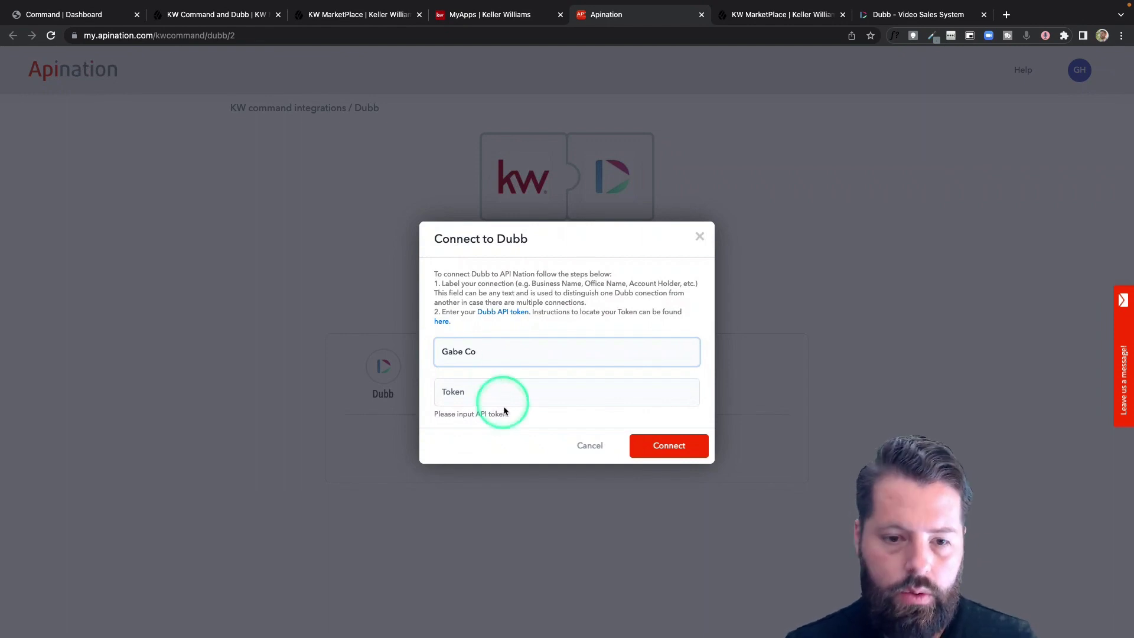
- Open Dubb's API token settings from the connection instructions and create a new token named "KW Command"
{"action": "left_click", "coordinate": [506, 316]}
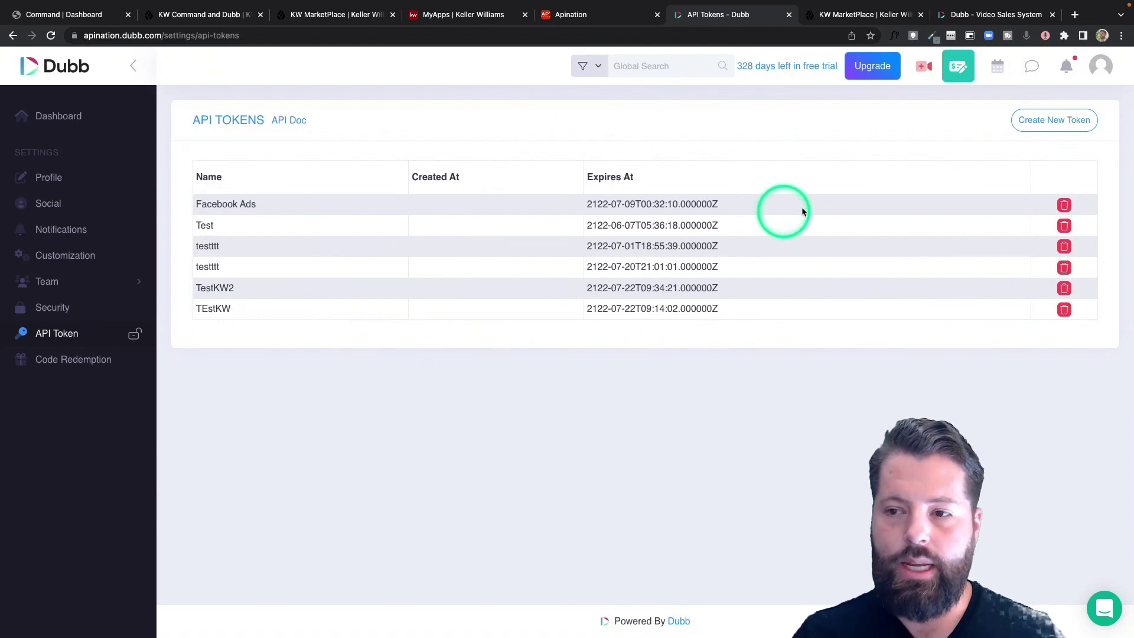
{"action": "left_click", "coordinate": [1072, 126]}
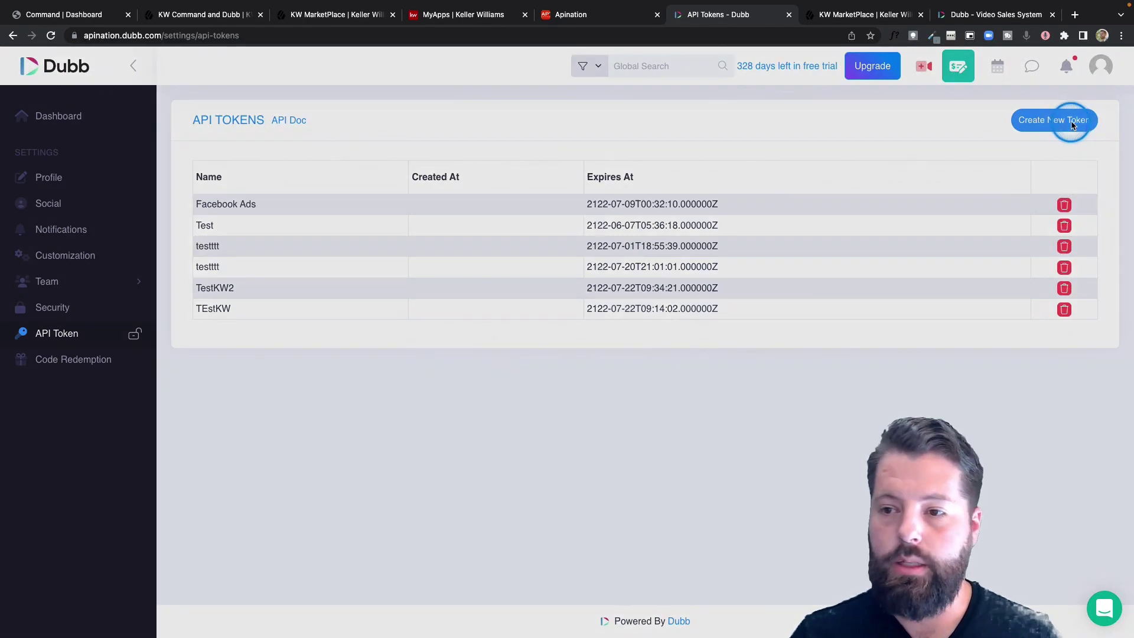
{"action": "left_click", "coordinate": [571, 141]}
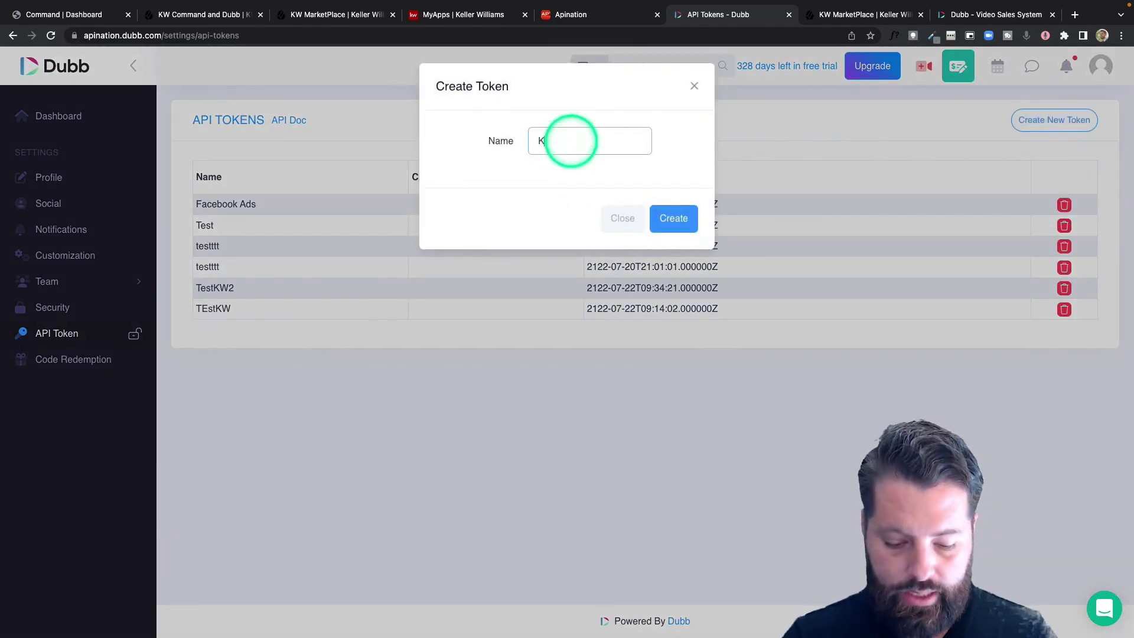
{"action": "type", "text": "KW Command"}
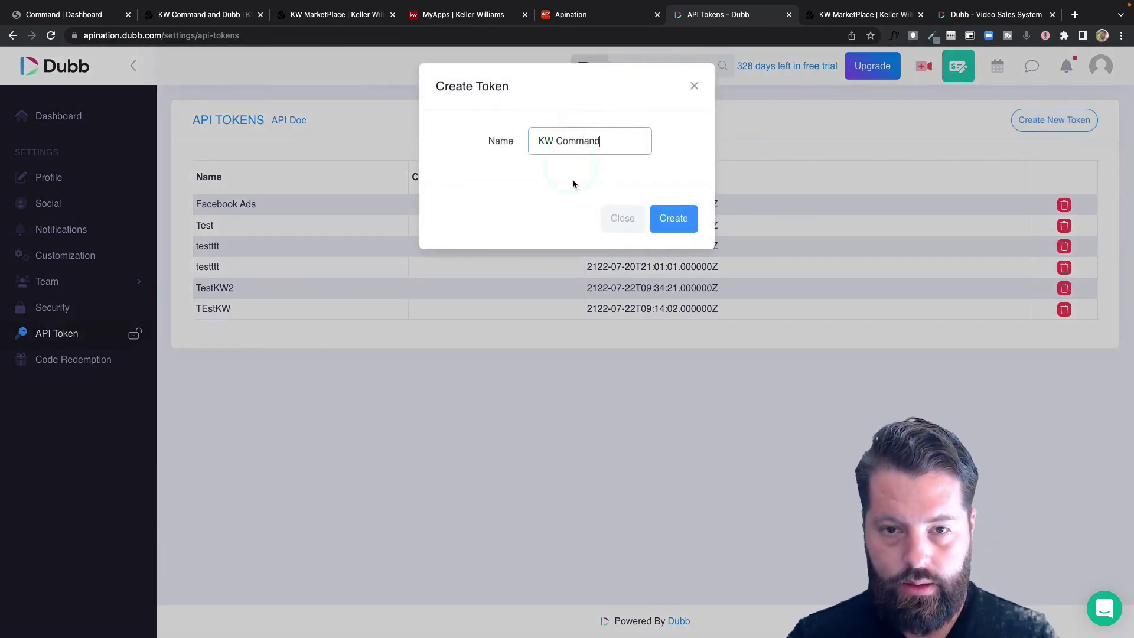
{"action": "left_click", "coordinate": [672, 218]}
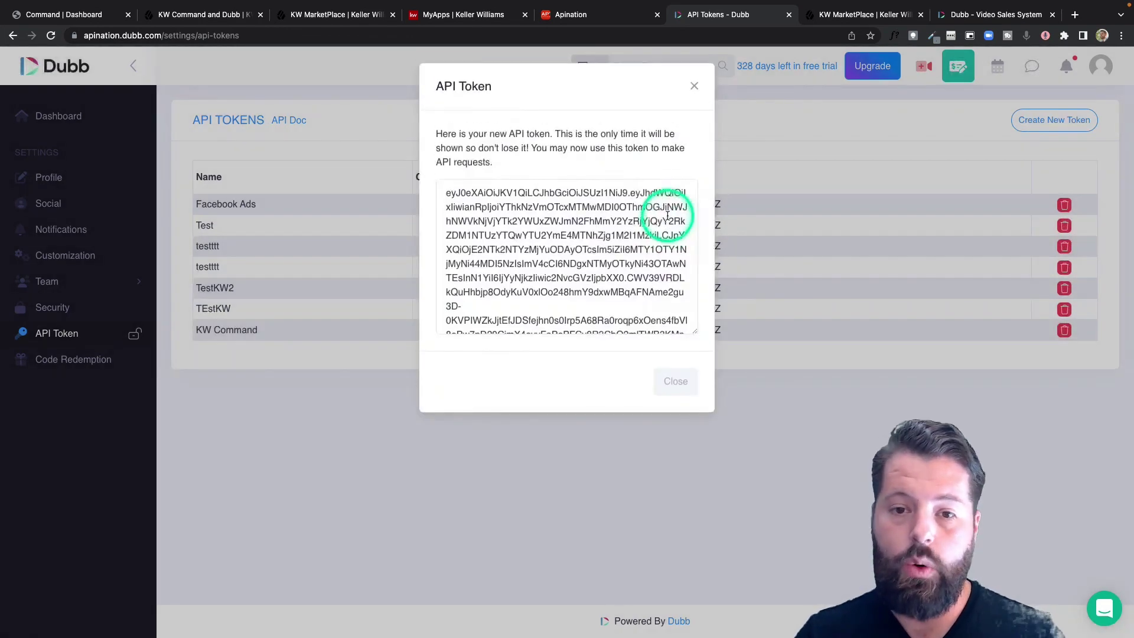
- Copy the new API token from Dubb, paste it into API Nation's Token field and connect the account
{"action": "left_click", "coordinate": [597, 266]}
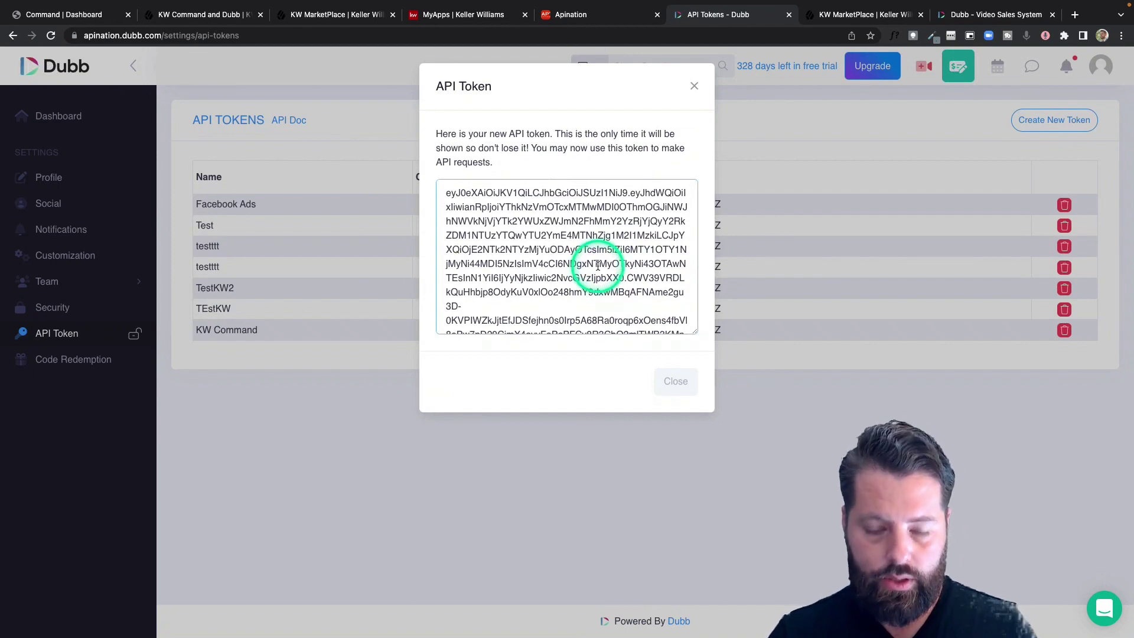
{"action": "key", "text": "super+a"}
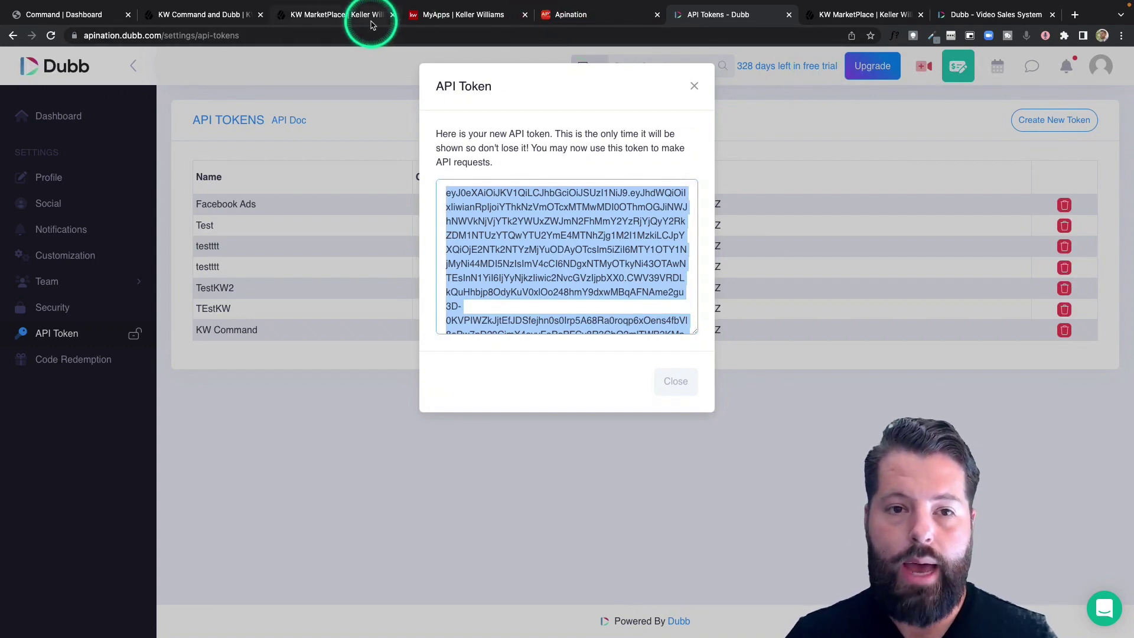
{"action": "left_click", "coordinate": [568, 14]}
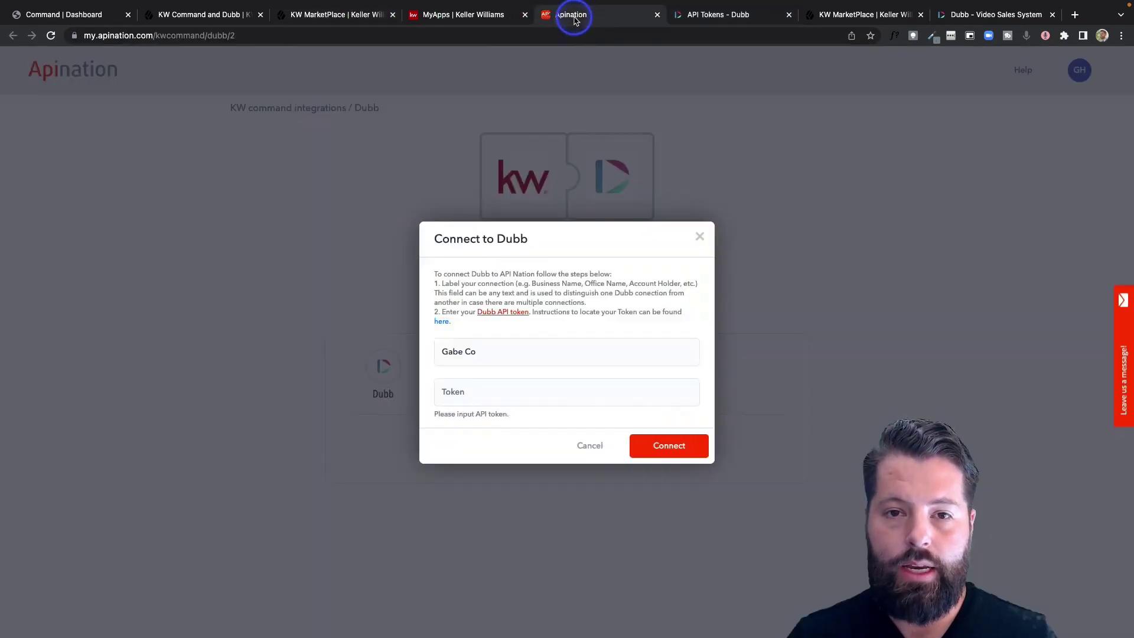
{"action": "left_click", "coordinate": [510, 394]}
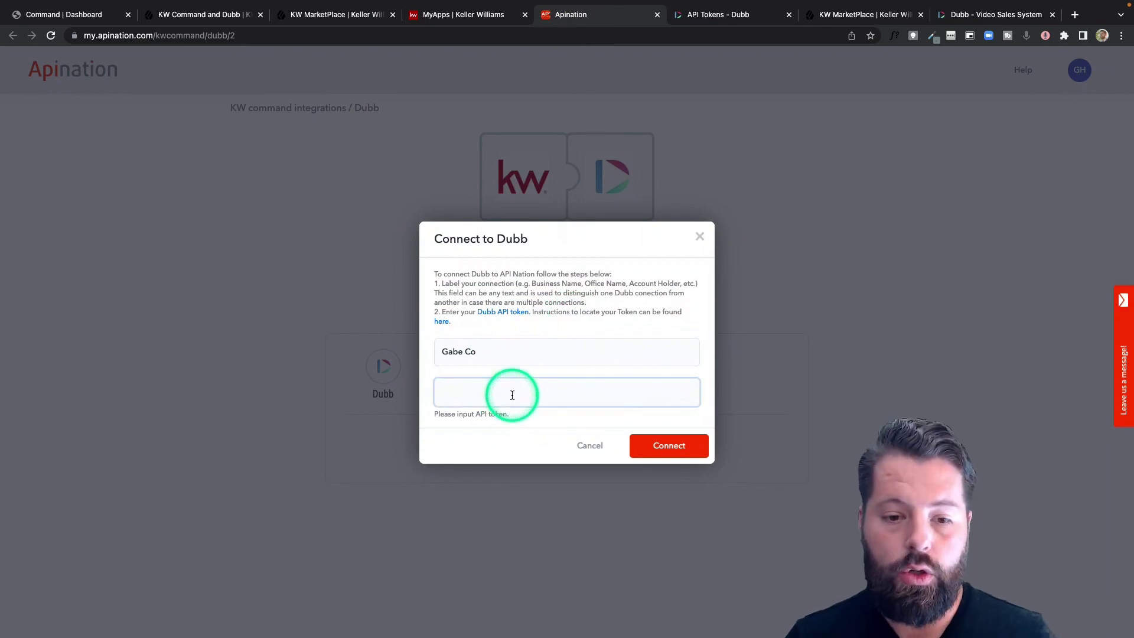
{"action": "key", "text": "super+v"}
{"action": "left_click", "coordinate": [674, 451]}
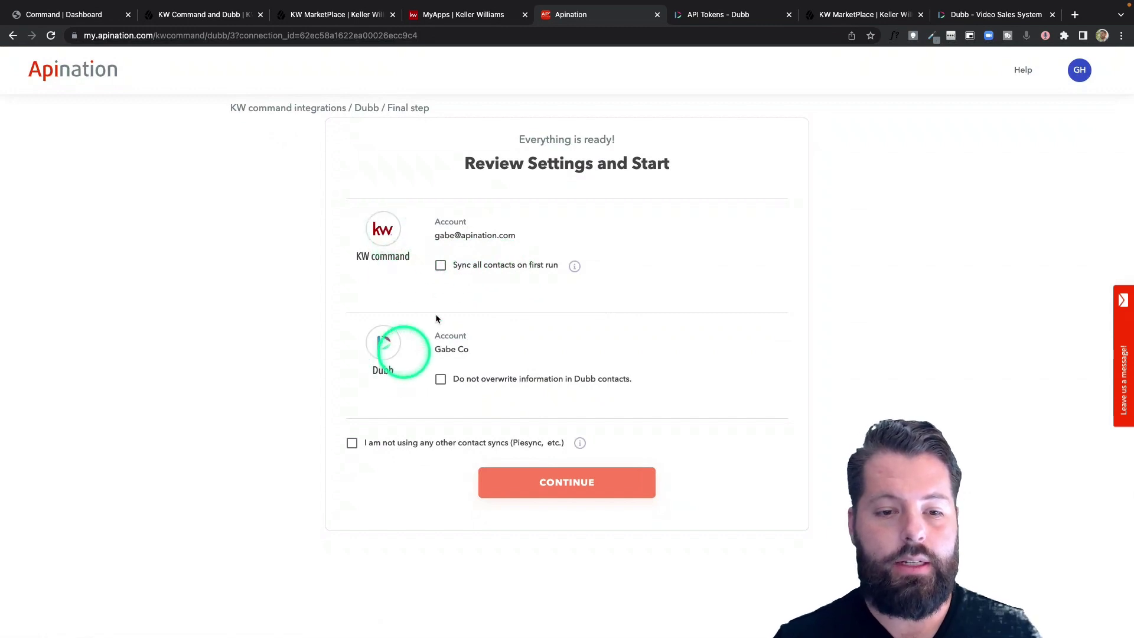
- Enable syncing all contacts on first run, confirm that no other contact syncs are used, and continue to the sync's settings
{"action": "left_click", "coordinate": [441, 266]}
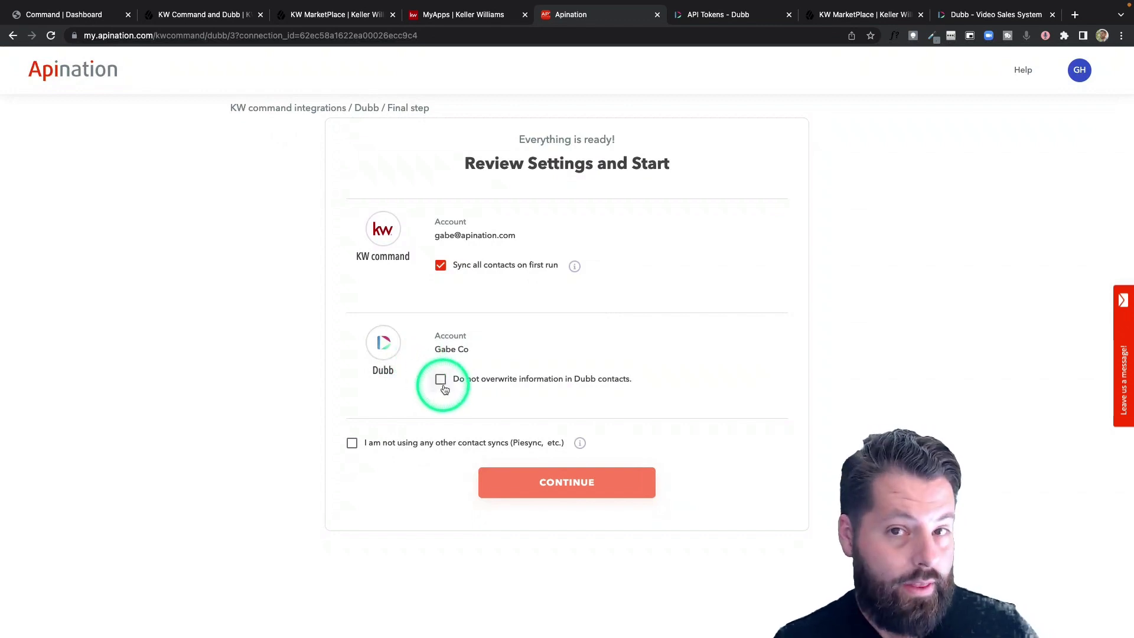
{"action": "left_click", "coordinate": [380, 449]}
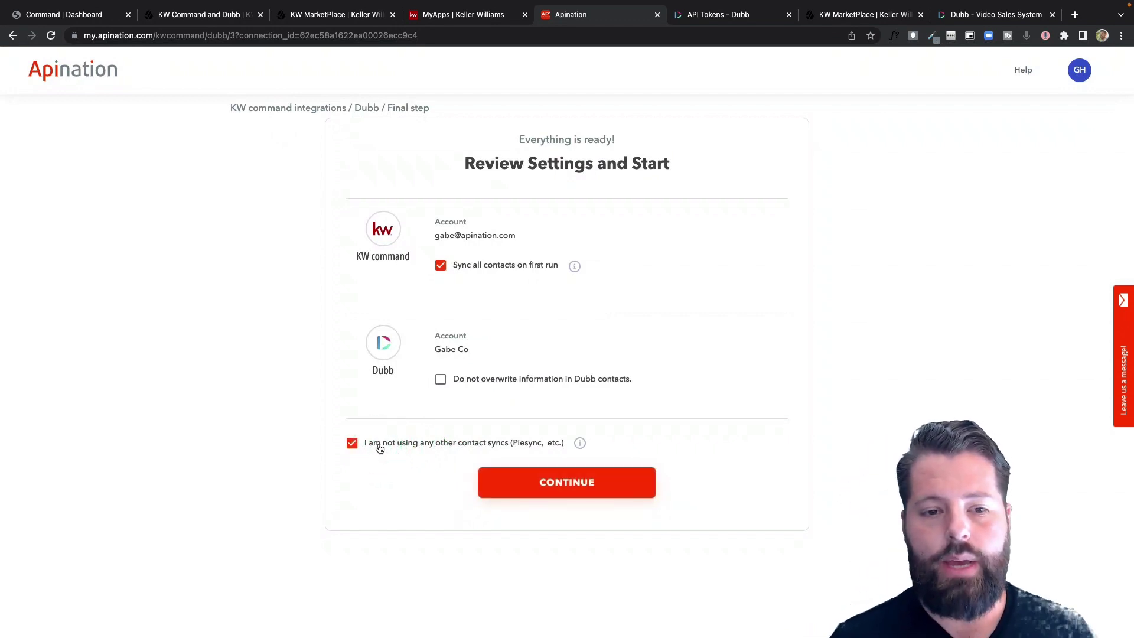
{"action": "left_click", "coordinate": [535, 484]}
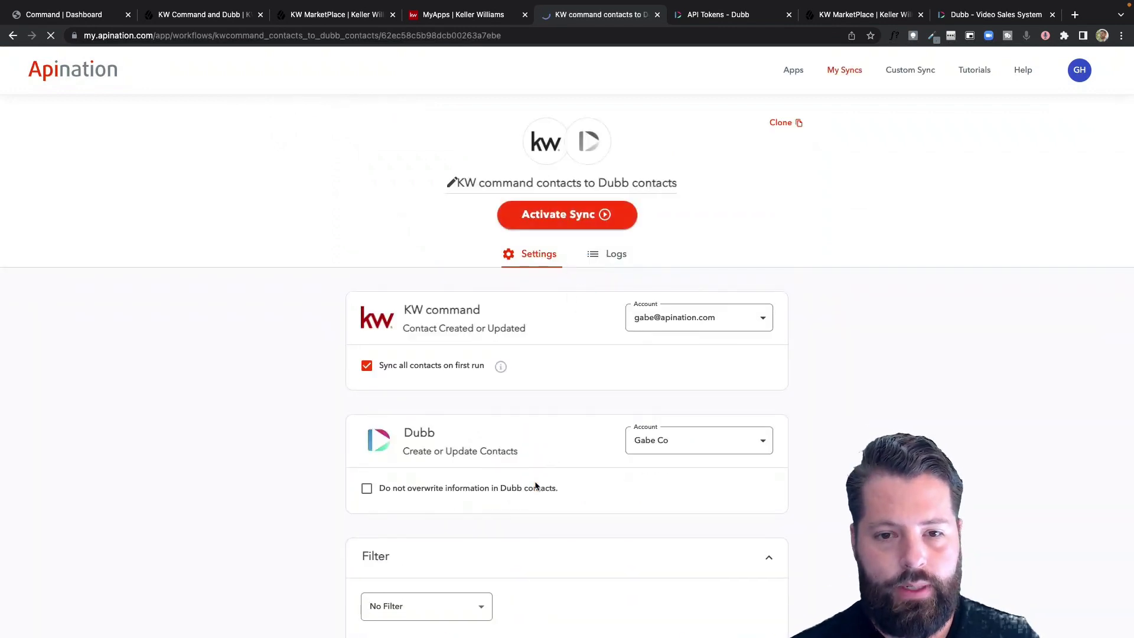
- Set the sync's contact filter to Tags contains "FSBO"
{"action": "left_click", "coordinate": [546, 185]}
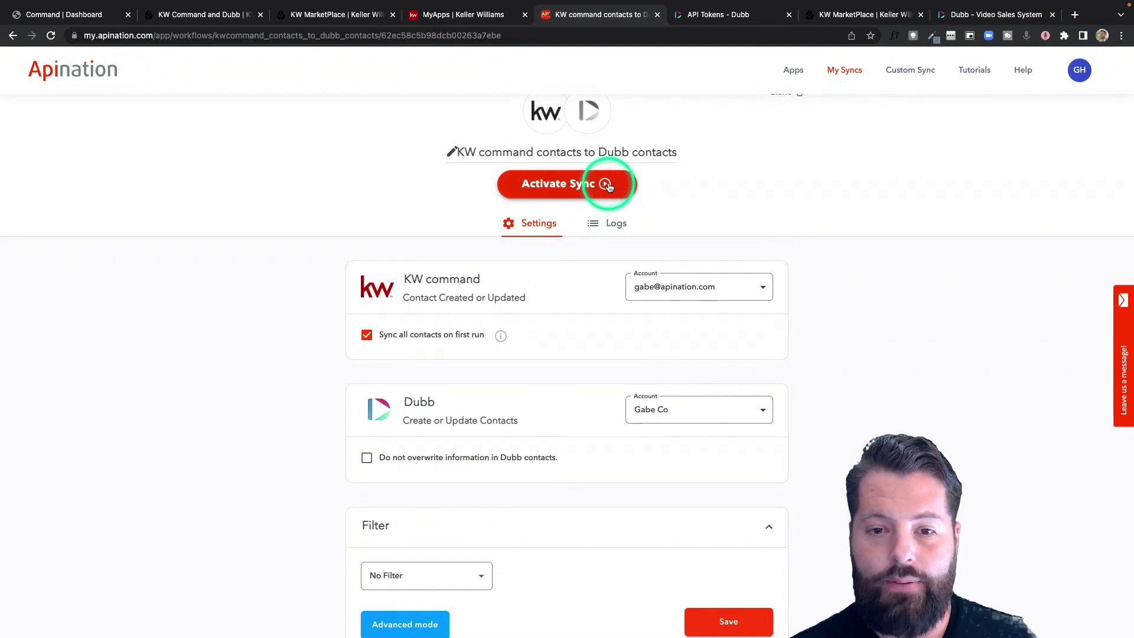
{"action": "scroll", "coordinate": [585, 328], "scroll_direction": "down", "scroll_amount": 3}
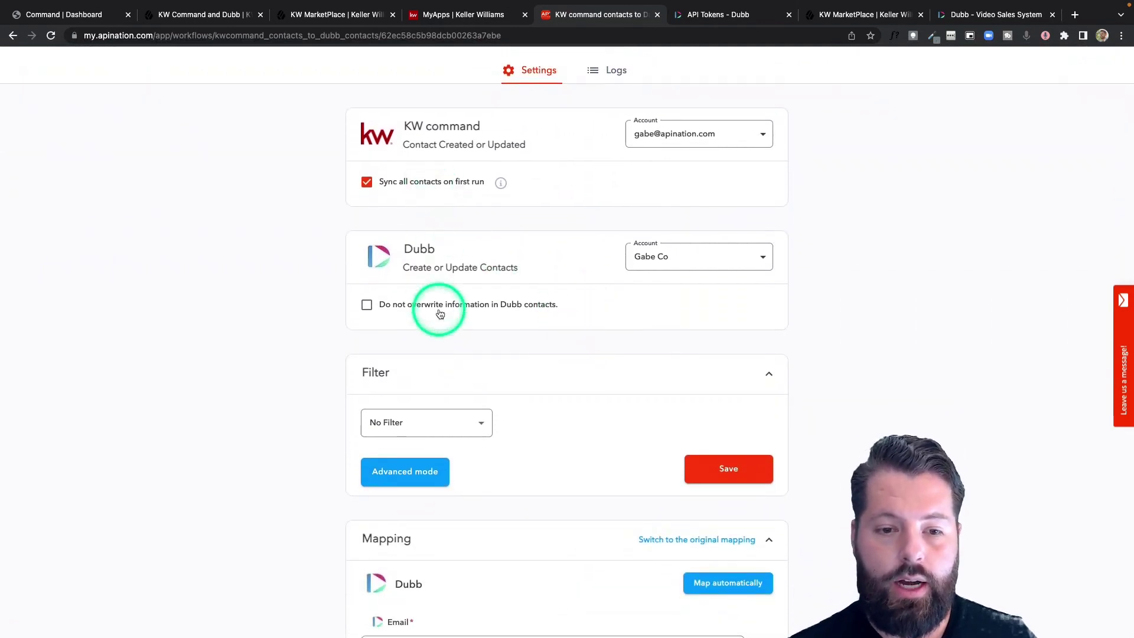
{"action": "scroll", "coordinate": [440, 314], "scroll_direction": "down", "scroll_amount": 2}
{"action": "scroll", "coordinate": [582, 395], "scroll_direction": "down", "scroll_amount": 2}
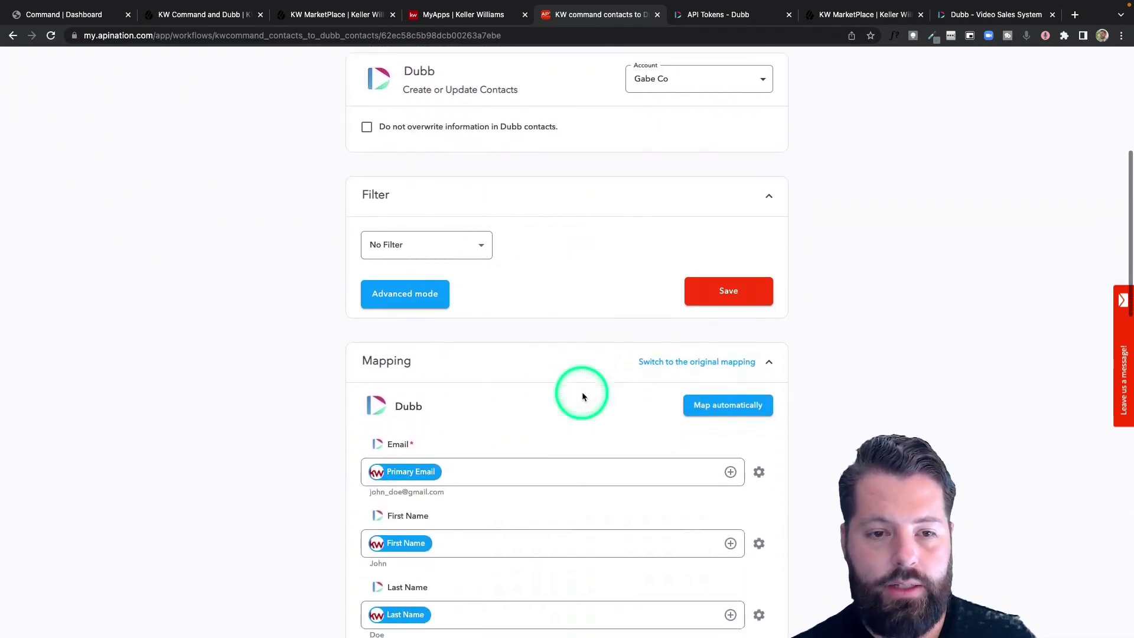
{"action": "scroll", "coordinate": [582, 394], "scroll_direction": "down", "scroll_amount": 1}
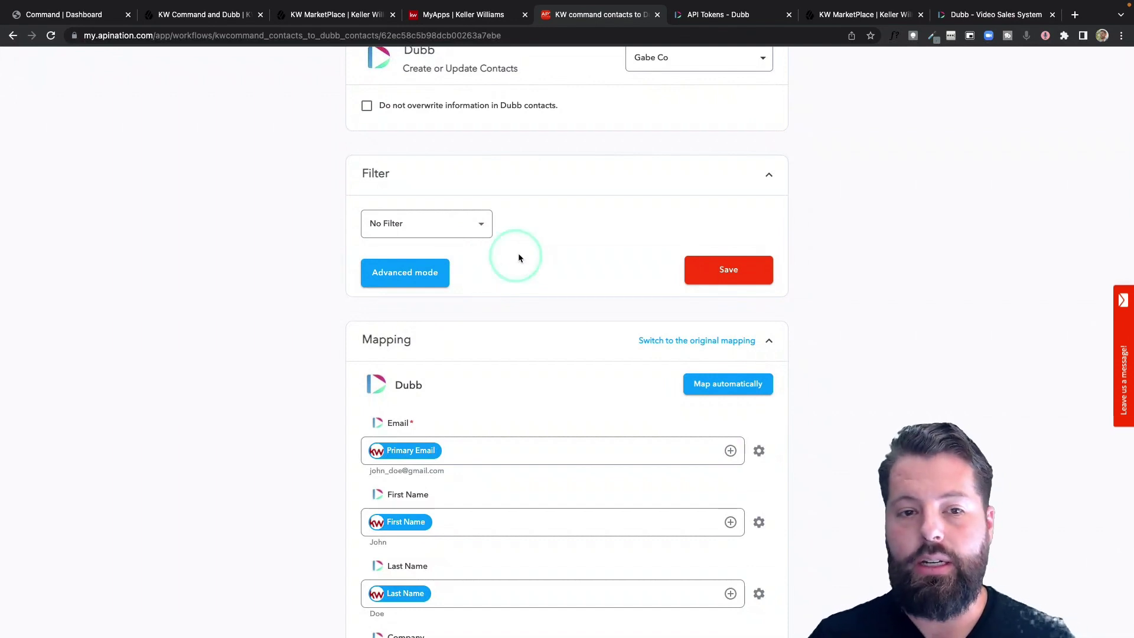
{"action": "left_click", "coordinate": [478, 224]}
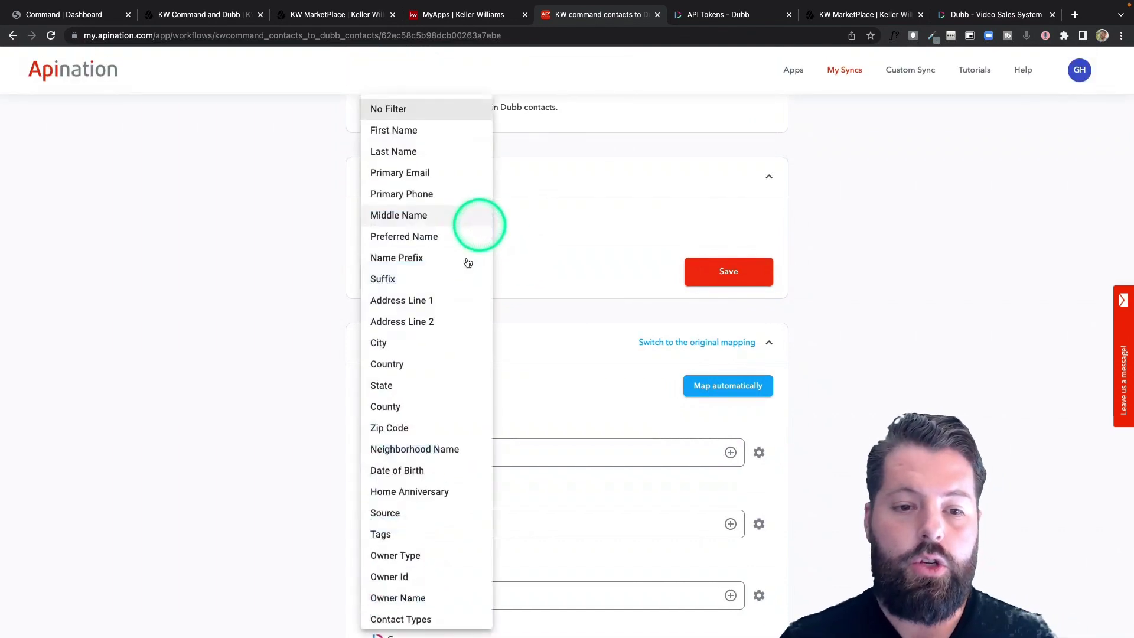
{"action": "scroll", "coordinate": [400, 462], "scroll_direction": "down", "scroll_amount": 3}
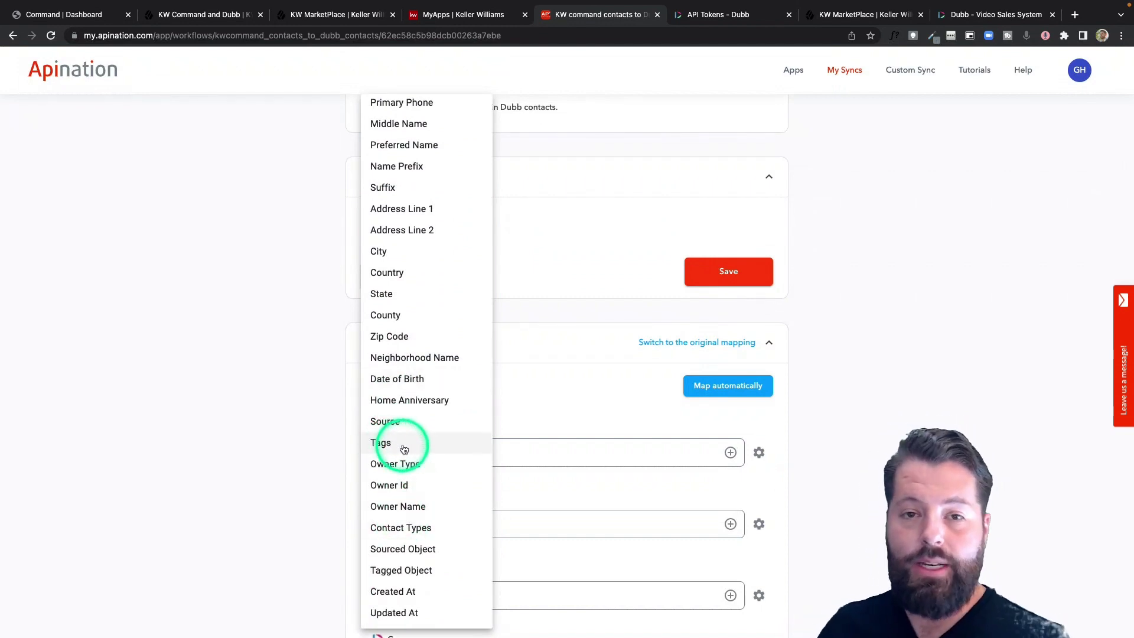
{"action": "scroll", "coordinate": [404, 449], "scroll_direction": "up", "scroll_amount": 3}
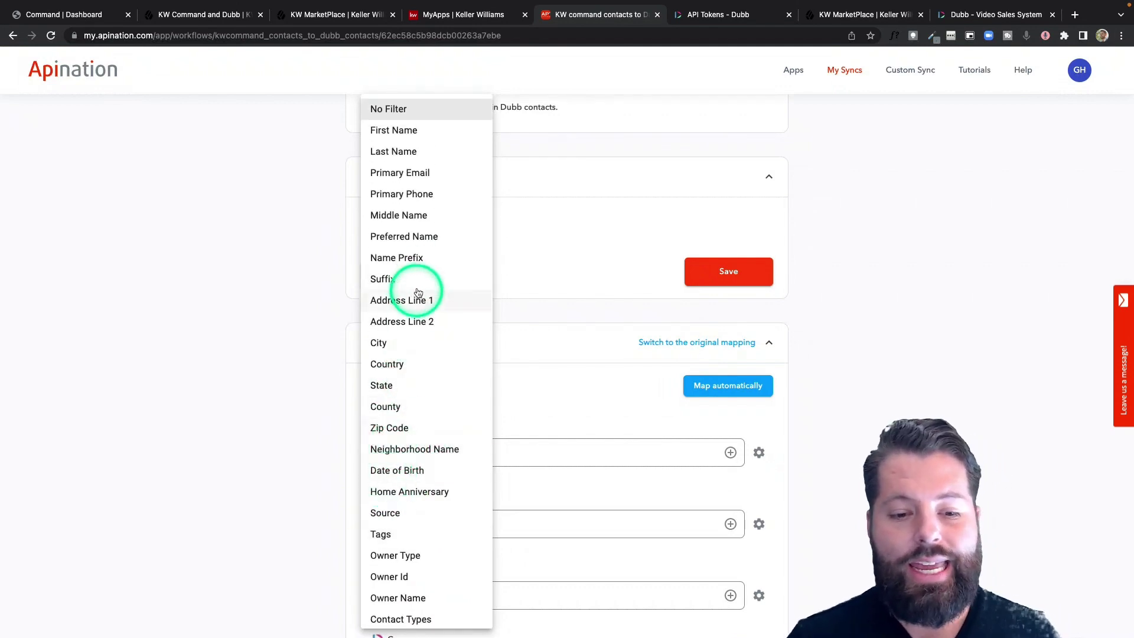
{"action": "scroll", "coordinate": [435, 387], "scroll_direction": "down", "scroll_amount": 3}
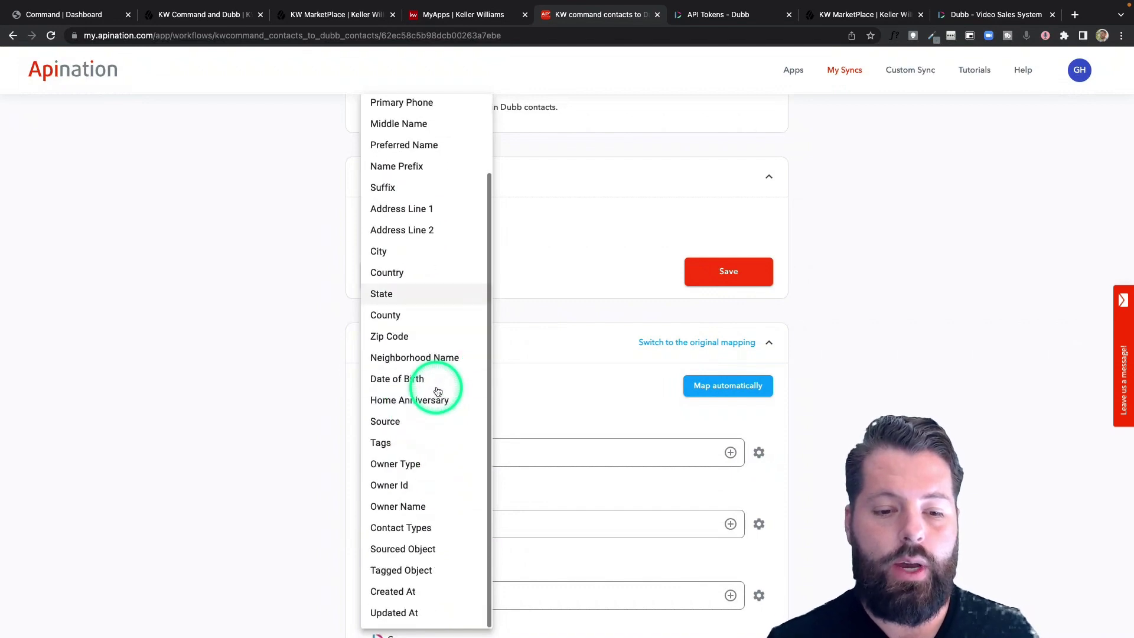
{"action": "left_click", "coordinate": [388, 447]}
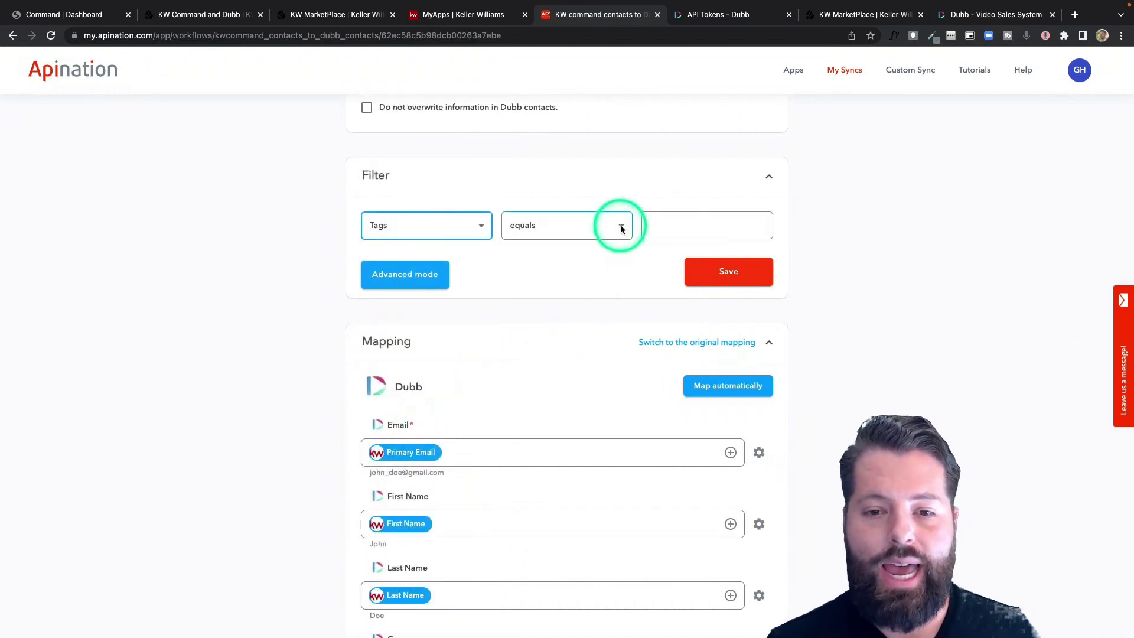
{"action": "left_click", "coordinate": [618, 224]}
{"action": "left_click", "coordinate": [529, 353]}
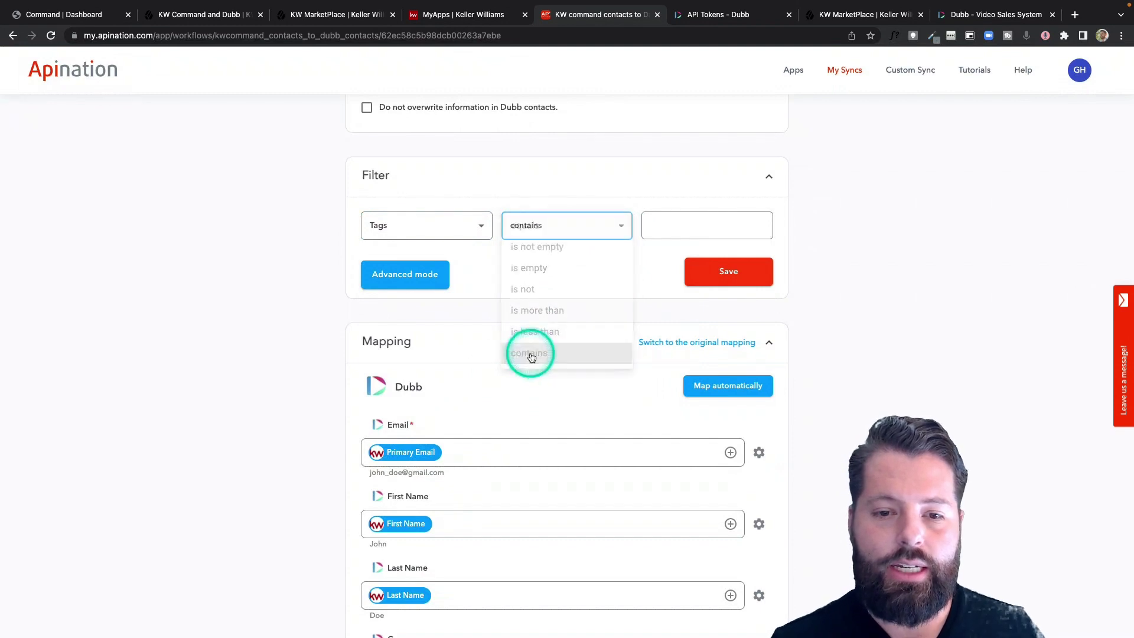
{"action": "left_click", "coordinate": [699, 228]}
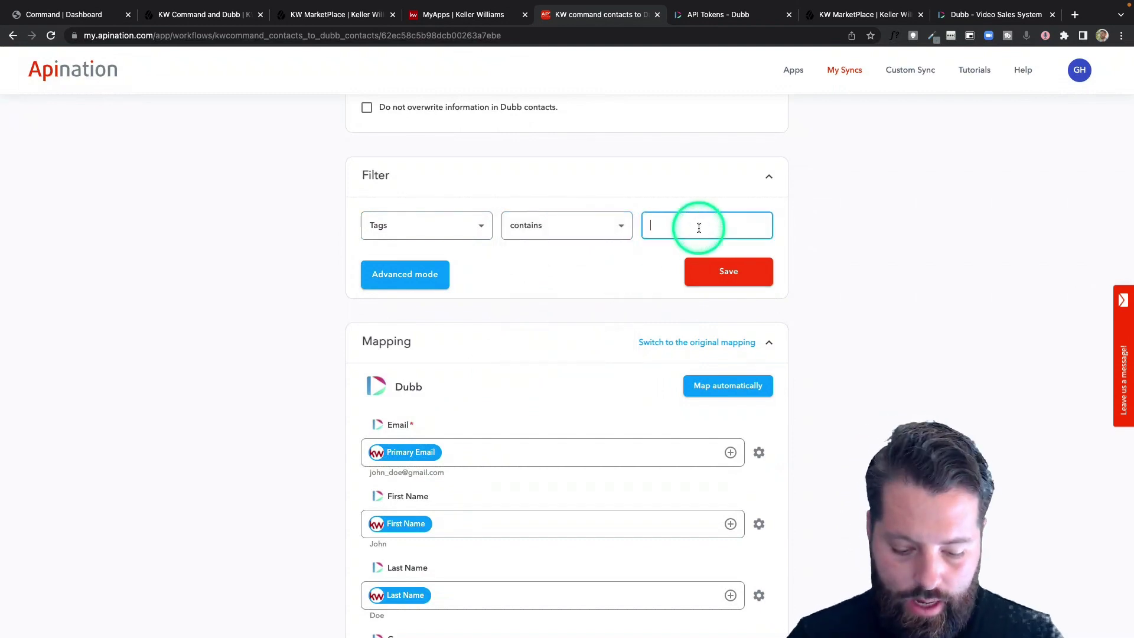
{"action": "left_click", "coordinate": [546, 361]}
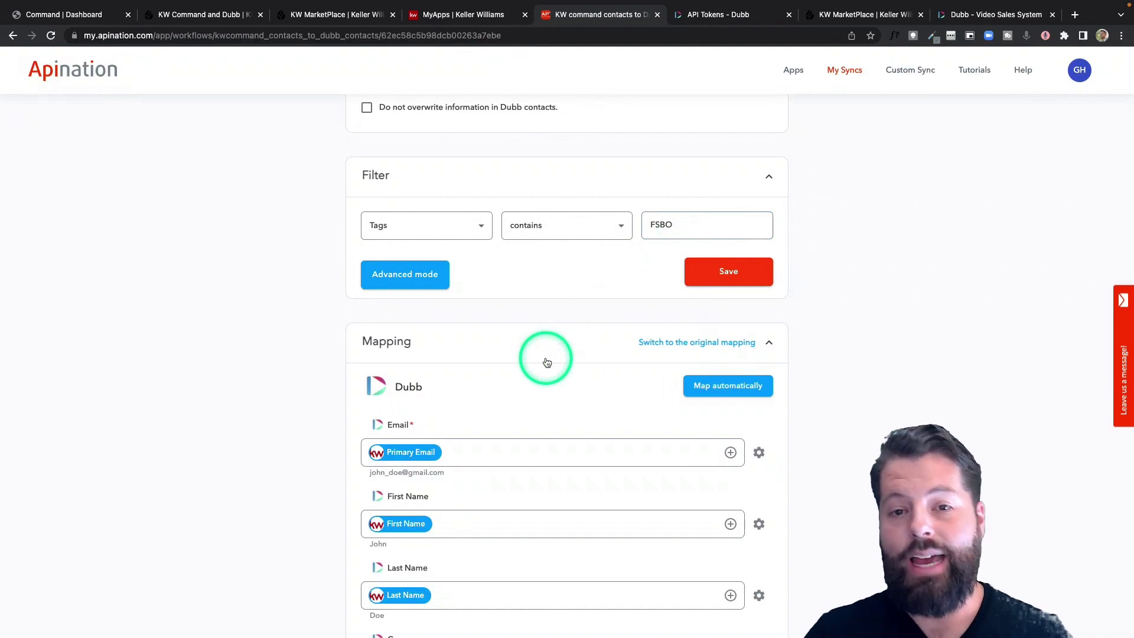
- Review how the KW Command contact fields are mapped to the Dubb contact fields, from Email through Tags
{"action": "scroll", "coordinate": [547, 431], "scroll_direction": "down", "scroll_amount": 5}
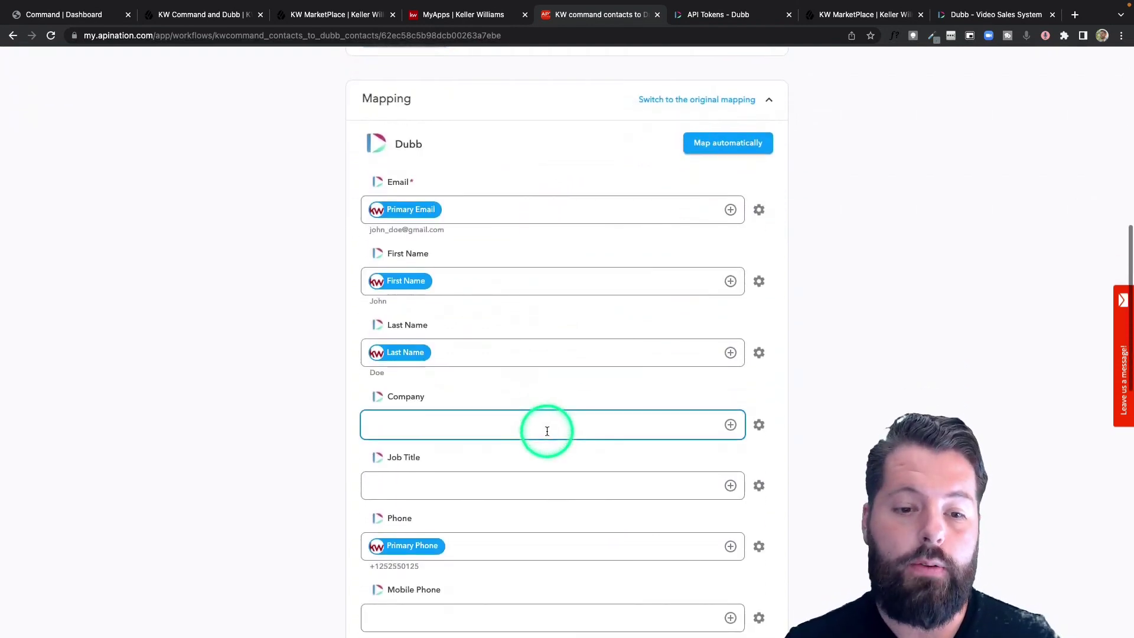
{"action": "scroll", "coordinate": [546, 430], "scroll_direction": "down", "scroll_amount": 5}
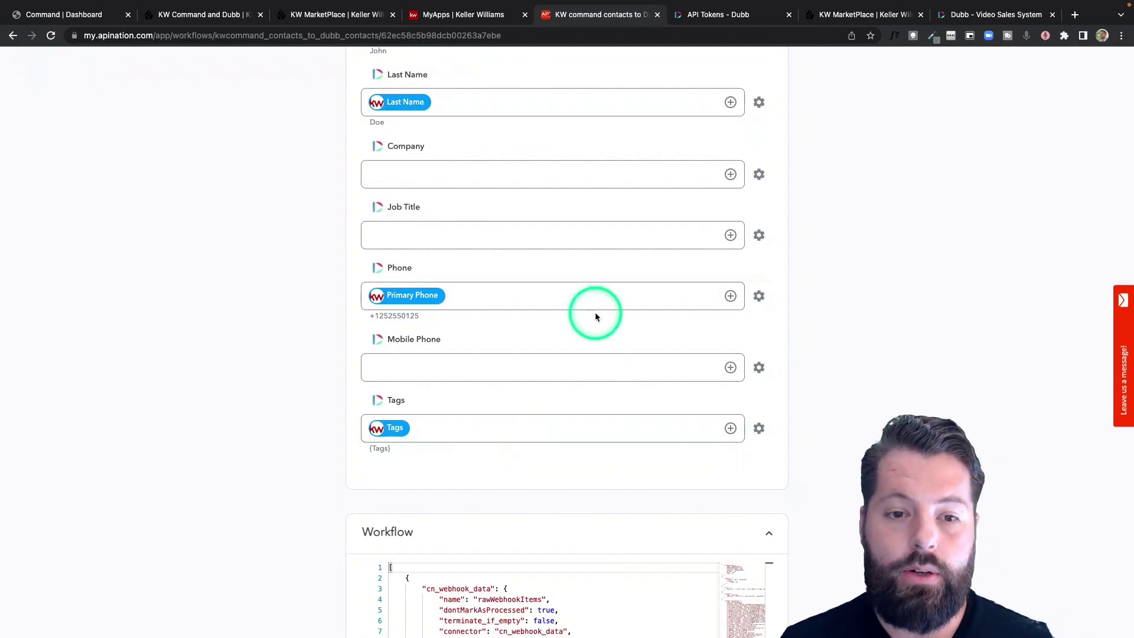
- Clear the tag condition from the sync's contact filter by setting it to No Filter
{"action": "scroll", "coordinate": [594, 311], "scroll_direction": "up", "scroll_amount": 10}
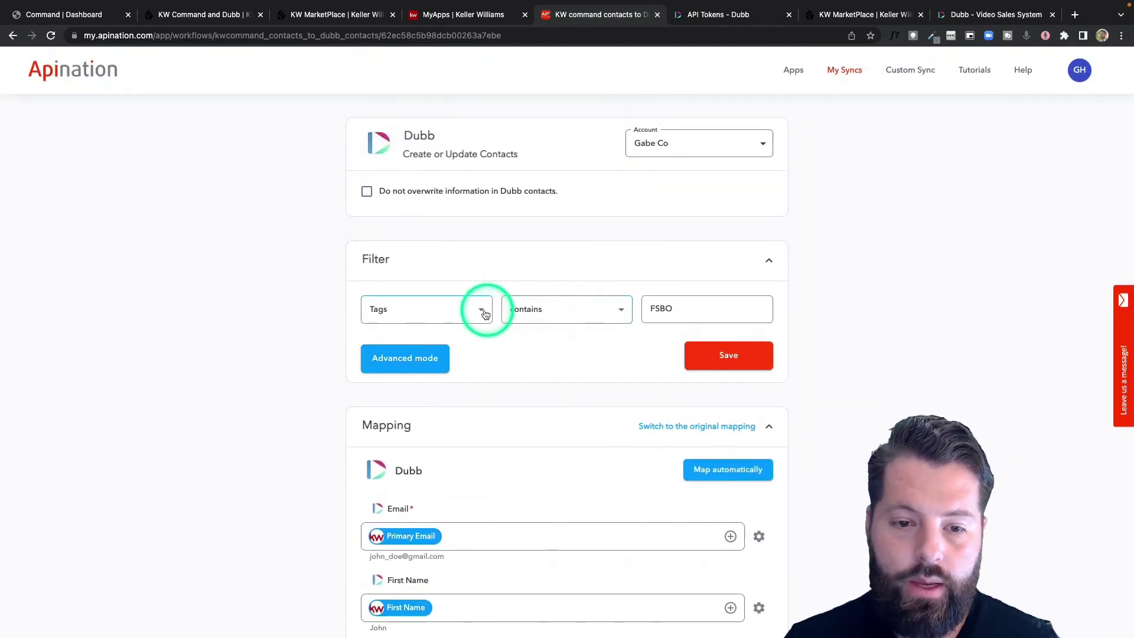
{"action": "left_click", "coordinate": [484, 313]}
{"action": "left_click", "coordinate": [443, 70]}
- Check which KW Command fields are mapped to Dubb's Email, First Name and Last Name fields
{"action": "scroll", "coordinate": [575, 304], "scroll_direction": "down", "scroll_amount": 5}
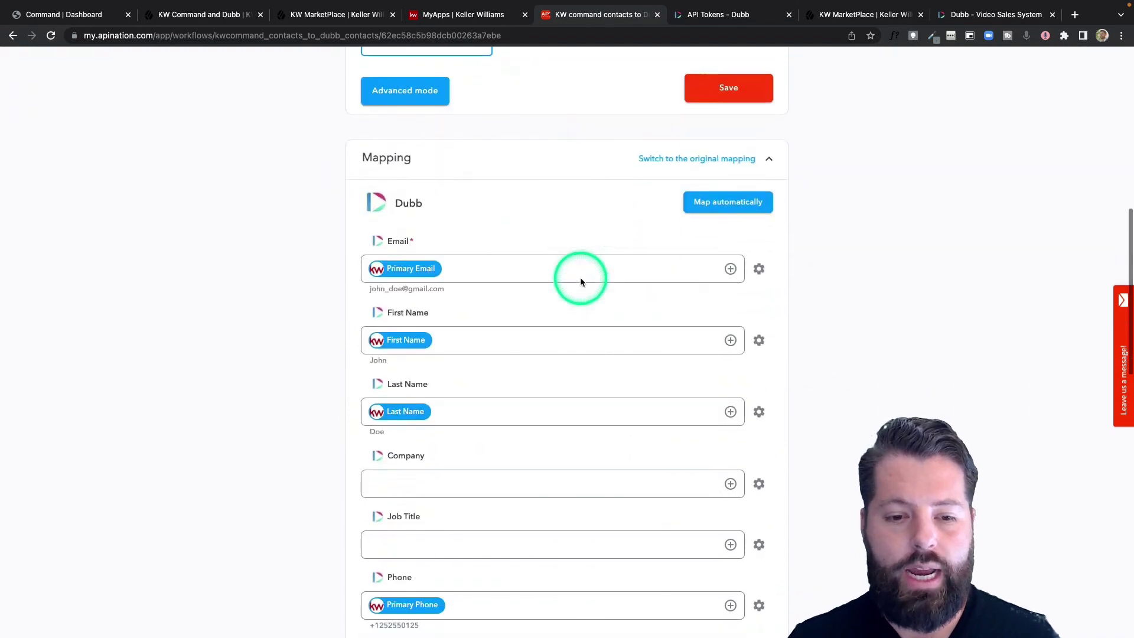
{"action": "scroll", "coordinate": [580, 281], "scroll_direction": "down", "scroll_amount": 3}
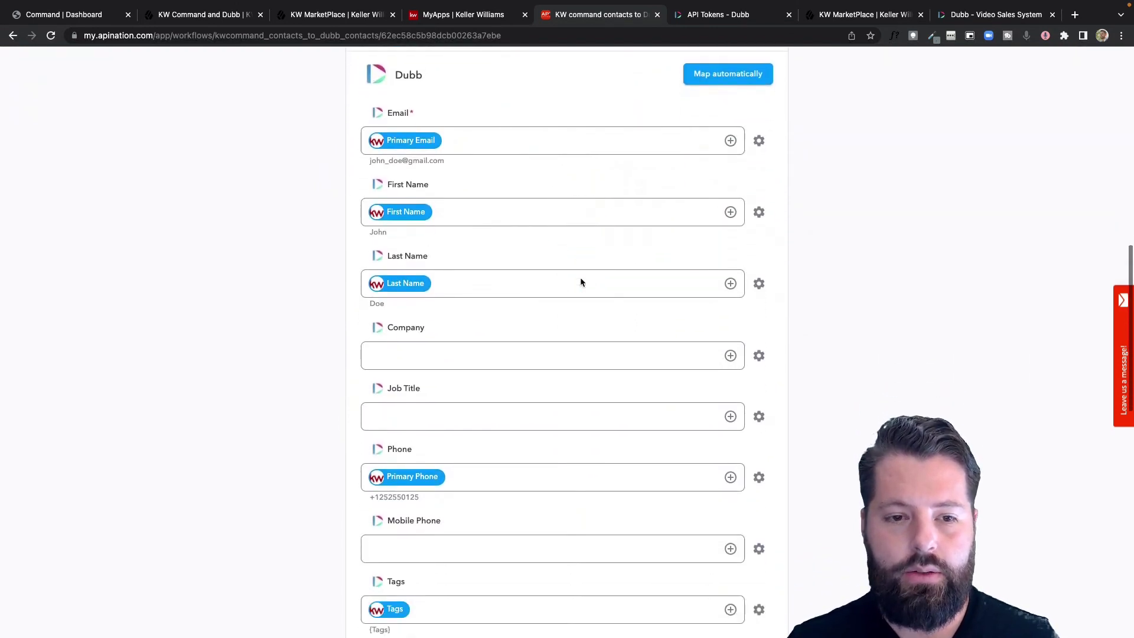
{"action": "left_click", "coordinate": [407, 125]}
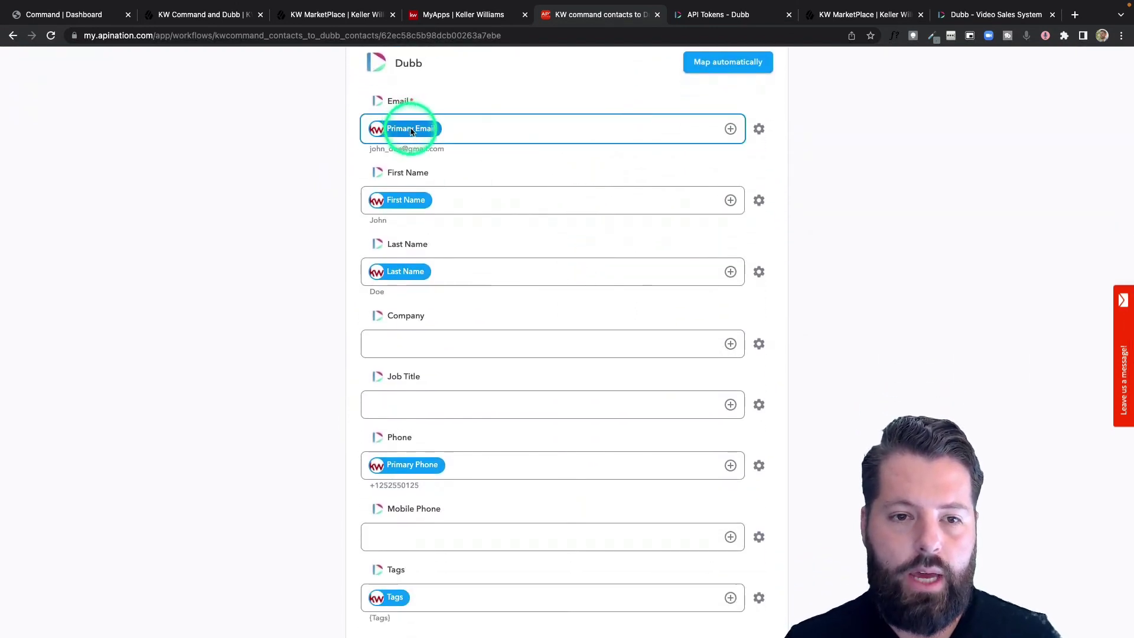
{"action": "left_click", "coordinate": [417, 202]}
{"action": "left_click", "coordinate": [408, 271]}
{"action": "left_click", "coordinate": [417, 302]}
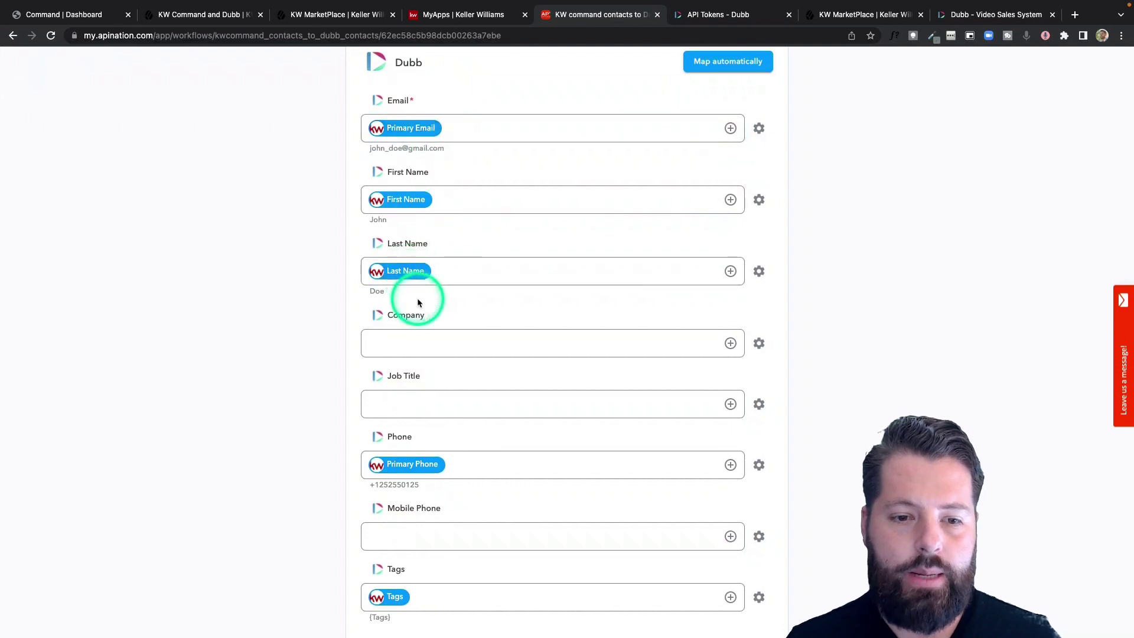
- Map KW Command's Primary Phone to Dubb's Mobile Phone field, finding it with the search "phon"
{"action": "scroll", "coordinate": [418, 301], "scroll_direction": "down", "scroll_amount": 3}
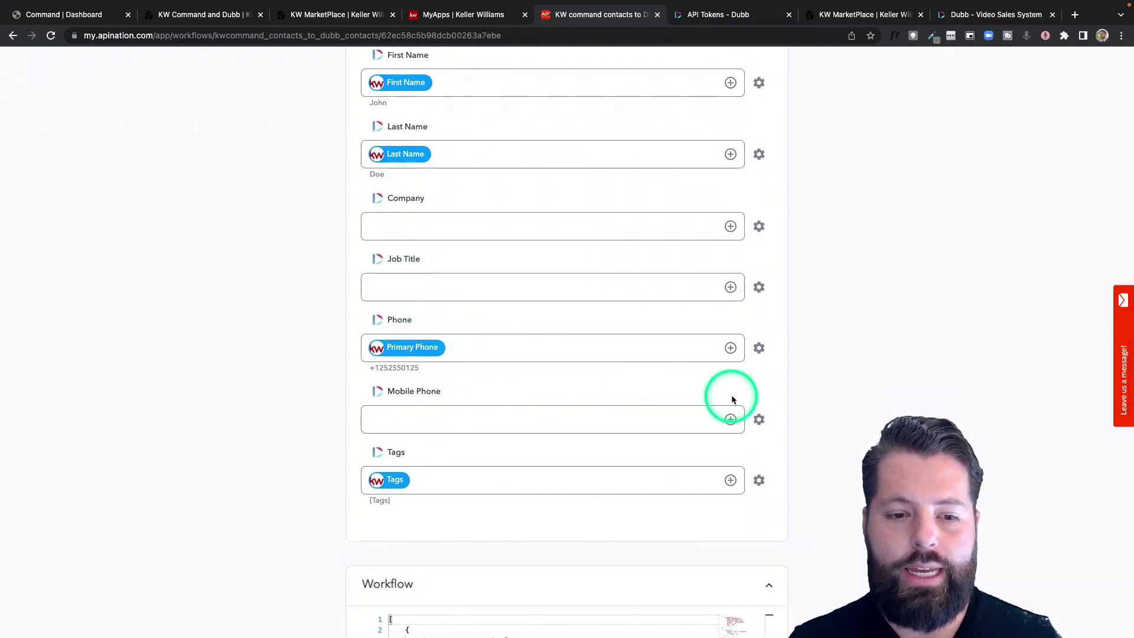
{"action": "left_click", "coordinate": [730, 421]}
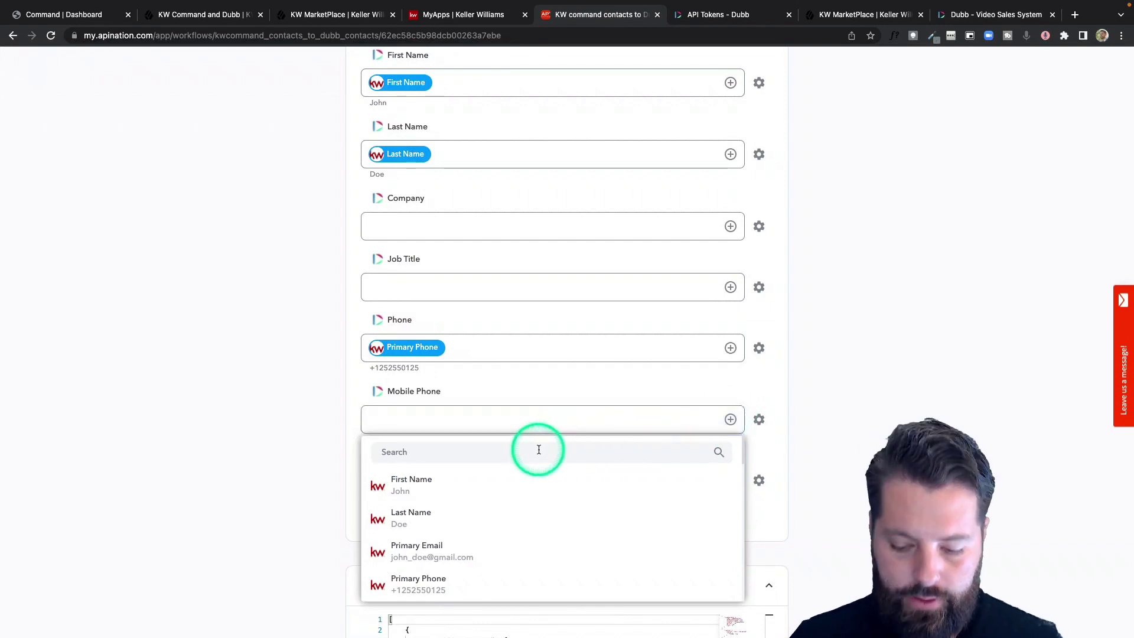
{"action": "type", "text": "phon"}
{"action": "left_click", "coordinate": [449, 485]}
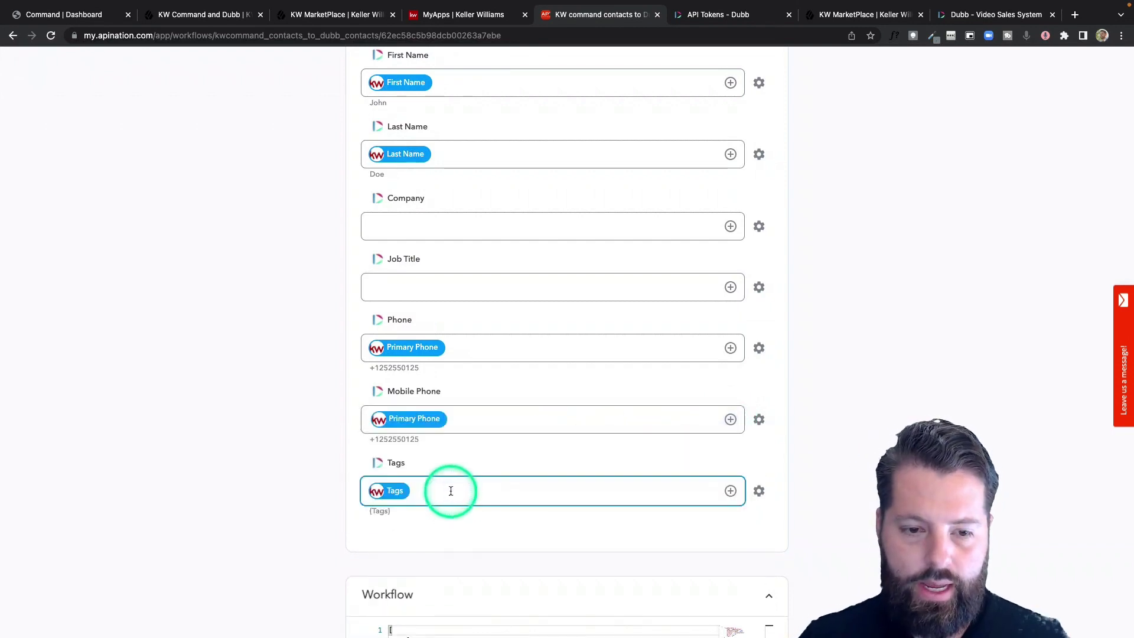
- Activate the KW command contacts to Dubb contacts sync
{"action": "scroll", "coordinate": [570, 396], "scroll_direction": "up", "scroll_amount": 15}
{"action": "scroll", "coordinate": [571, 397], "scroll_direction": "up", "scroll_amount": 5}
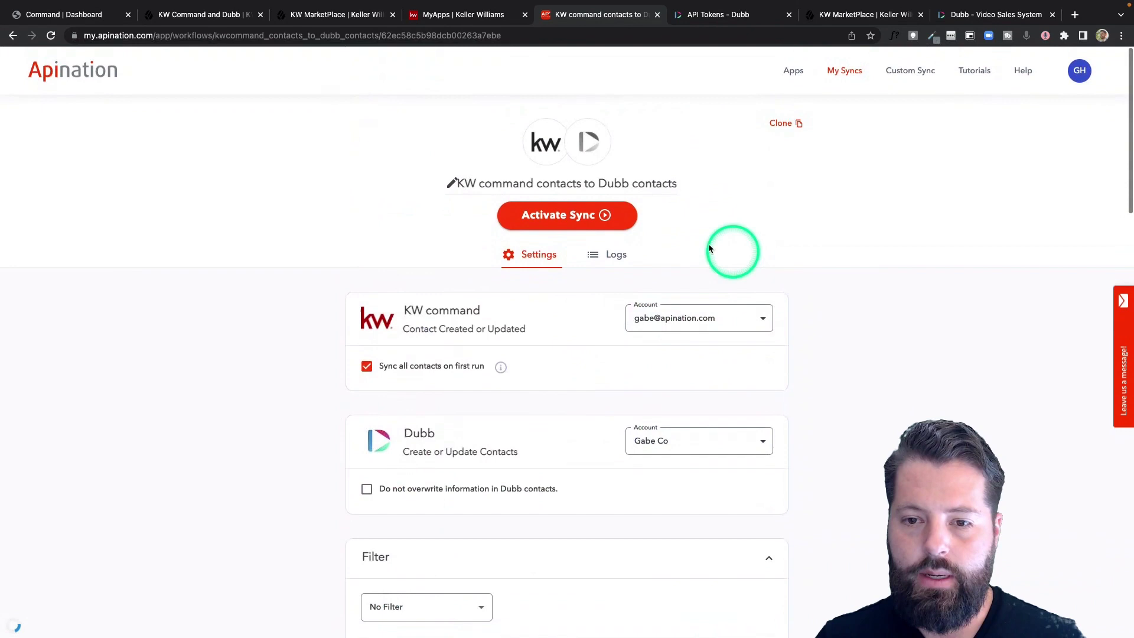
{"action": "left_click", "coordinate": [581, 213]}
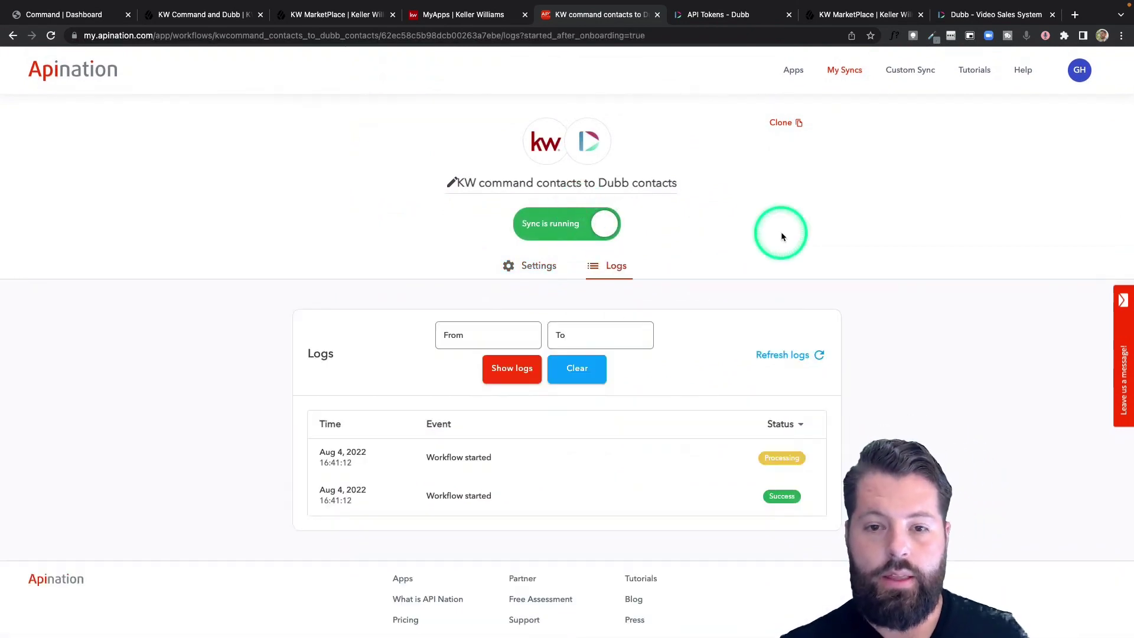
- Switch to the Dubb website and look over its home page up to the free-trial registration section
{"action": "left_click", "coordinate": [990, 17]}
{"action": "scroll", "coordinate": [519, 265], "scroll_direction": "up", "scroll_amount": 6}
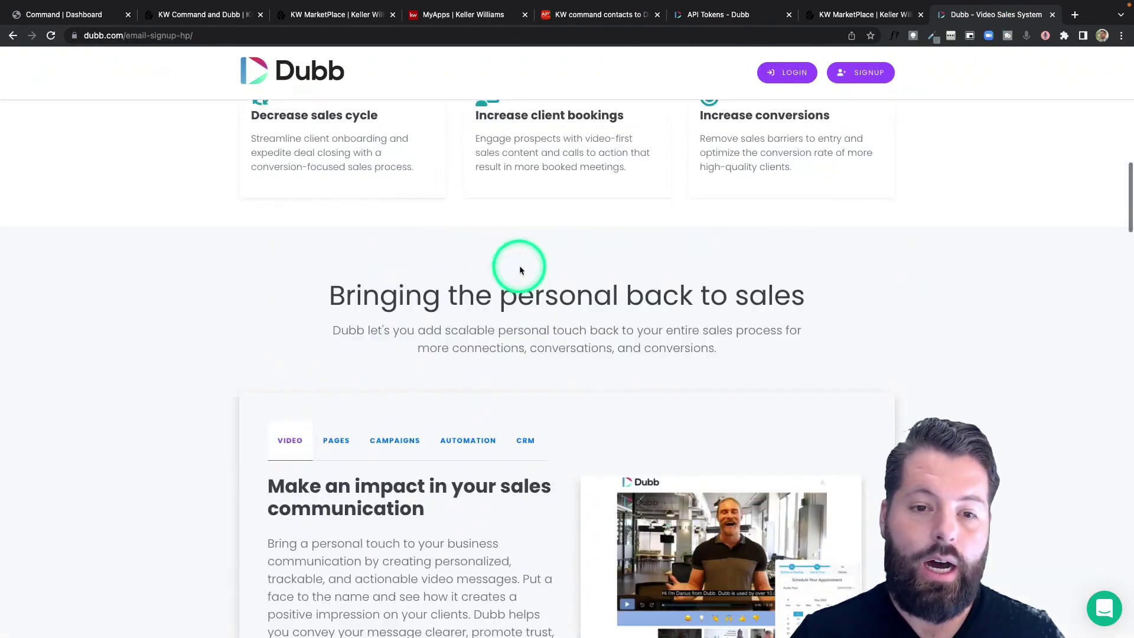
{"action": "scroll", "coordinate": [519, 265], "scroll_direction": "up", "scroll_amount": 10}
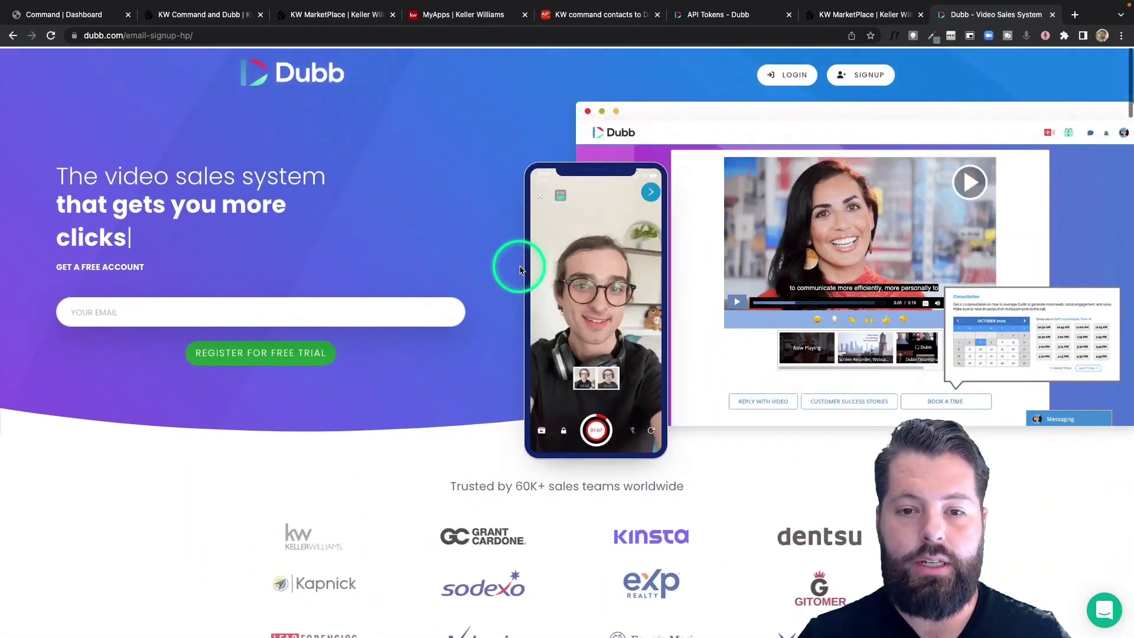